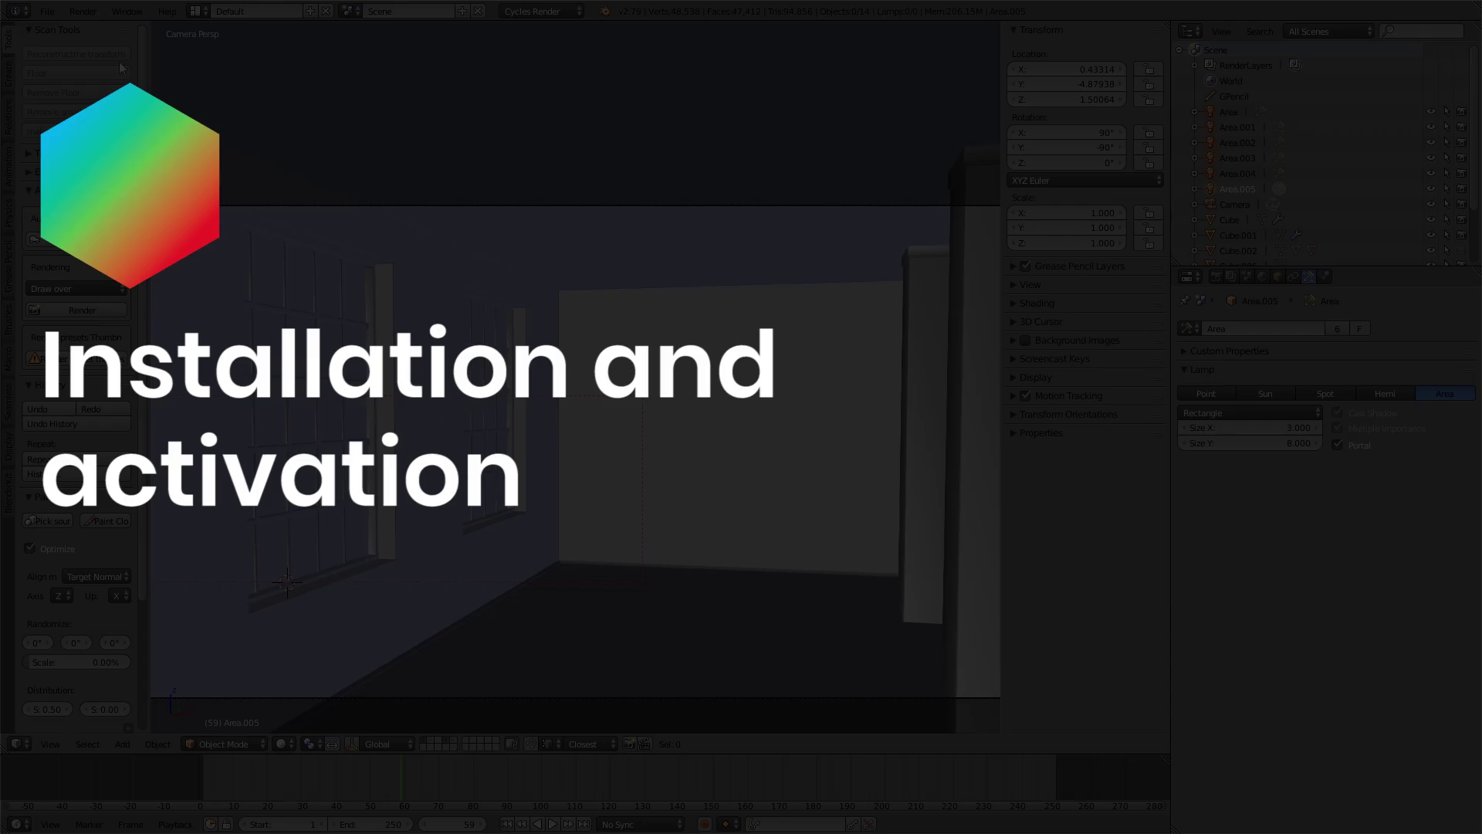
Install blenderkit_0_3_23.zip from the Downloads folder through the User Preferences Add-ons page.
{"action": "left_click", "coordinate": [47, 11]}
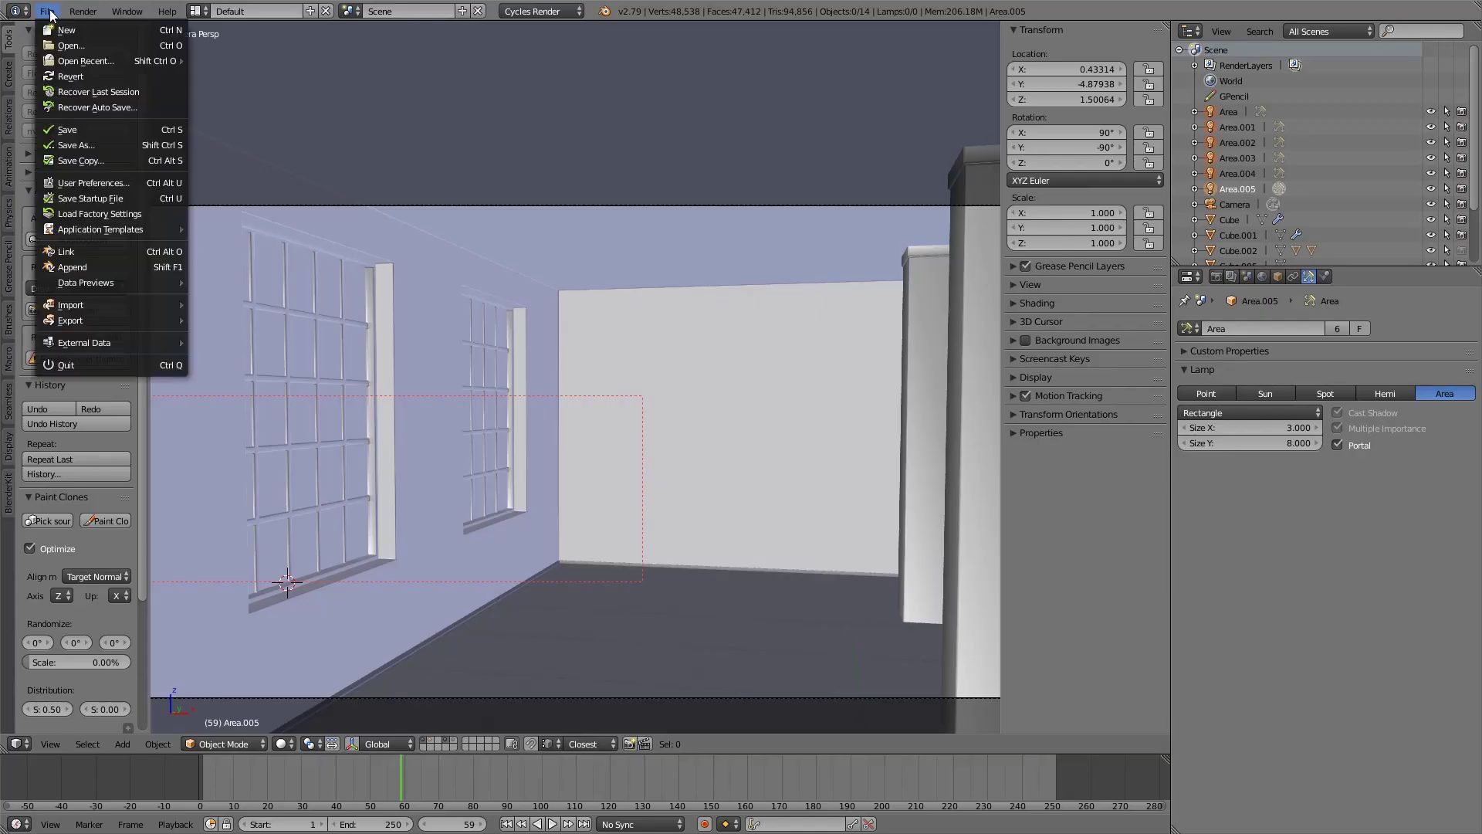
{"action": "left_click", "coordinate": [105, 184]}
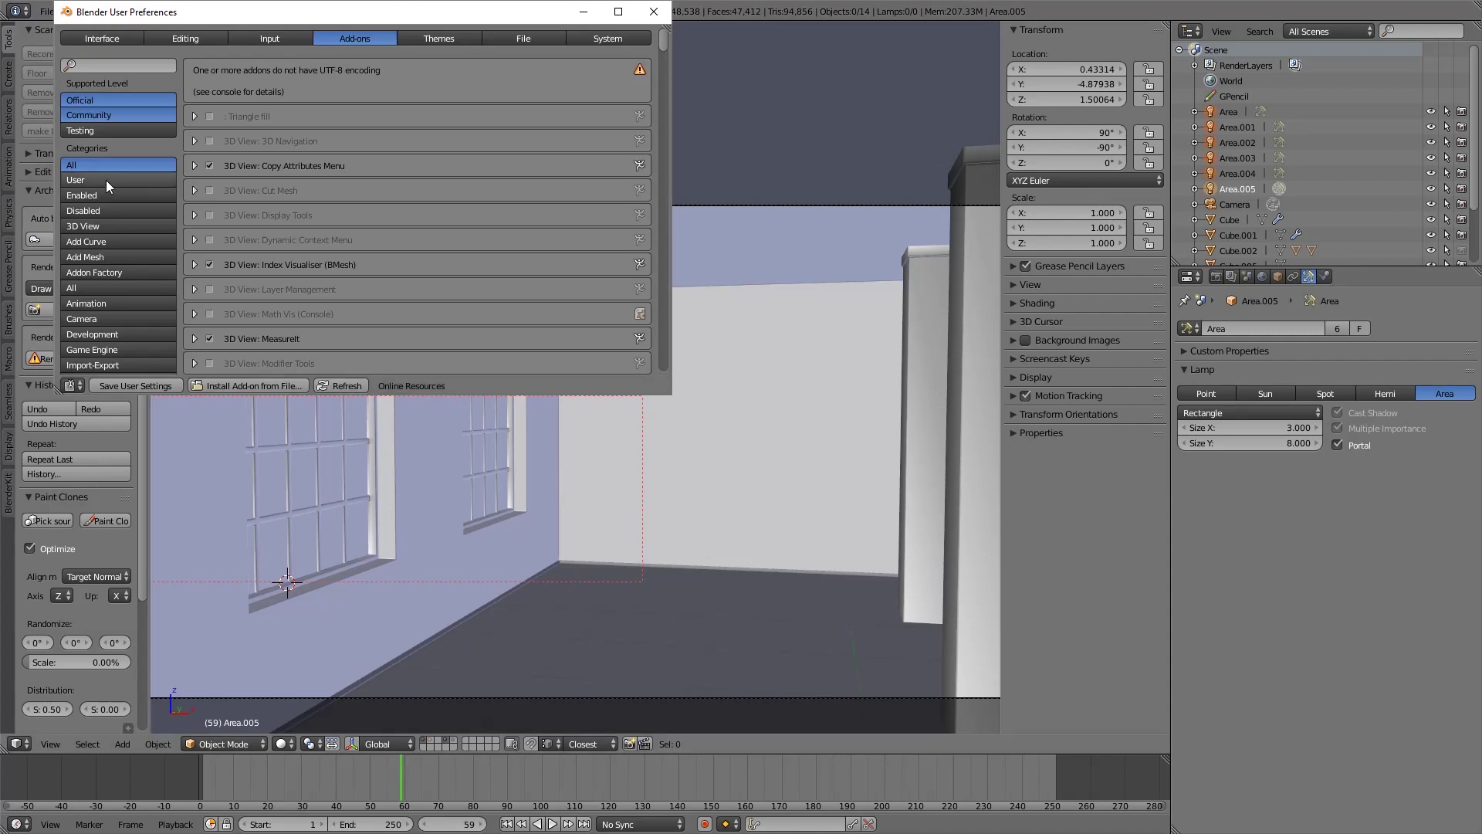
{"action": "left_click", "coordinate": [276, 385]}
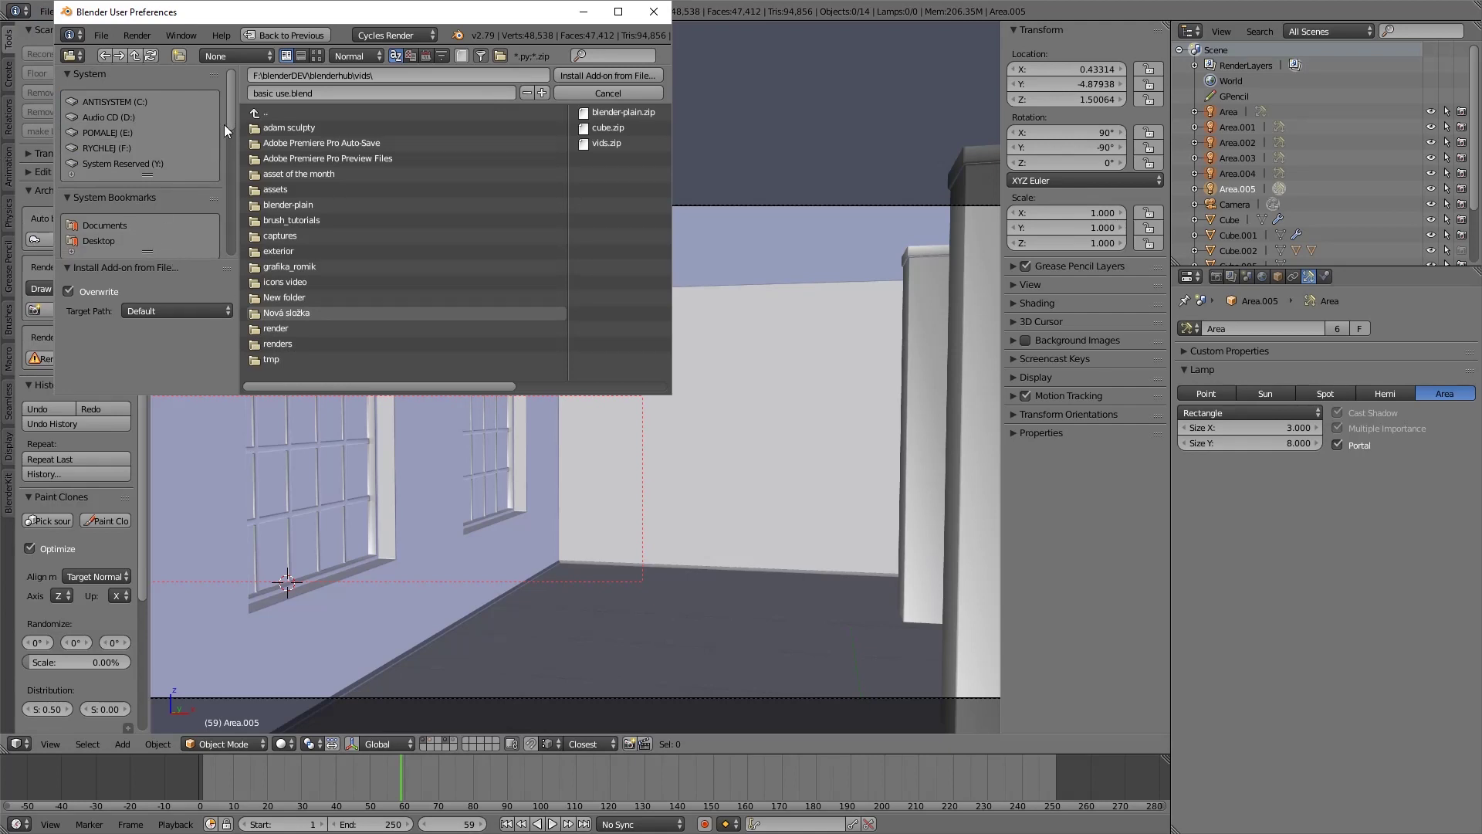
{"action": "scroll", "coordinate": [232, 118], "scroll_direction": "down", "scroll_amount": 3}
{"action": "left_click", "coordinate": [133, 221]}
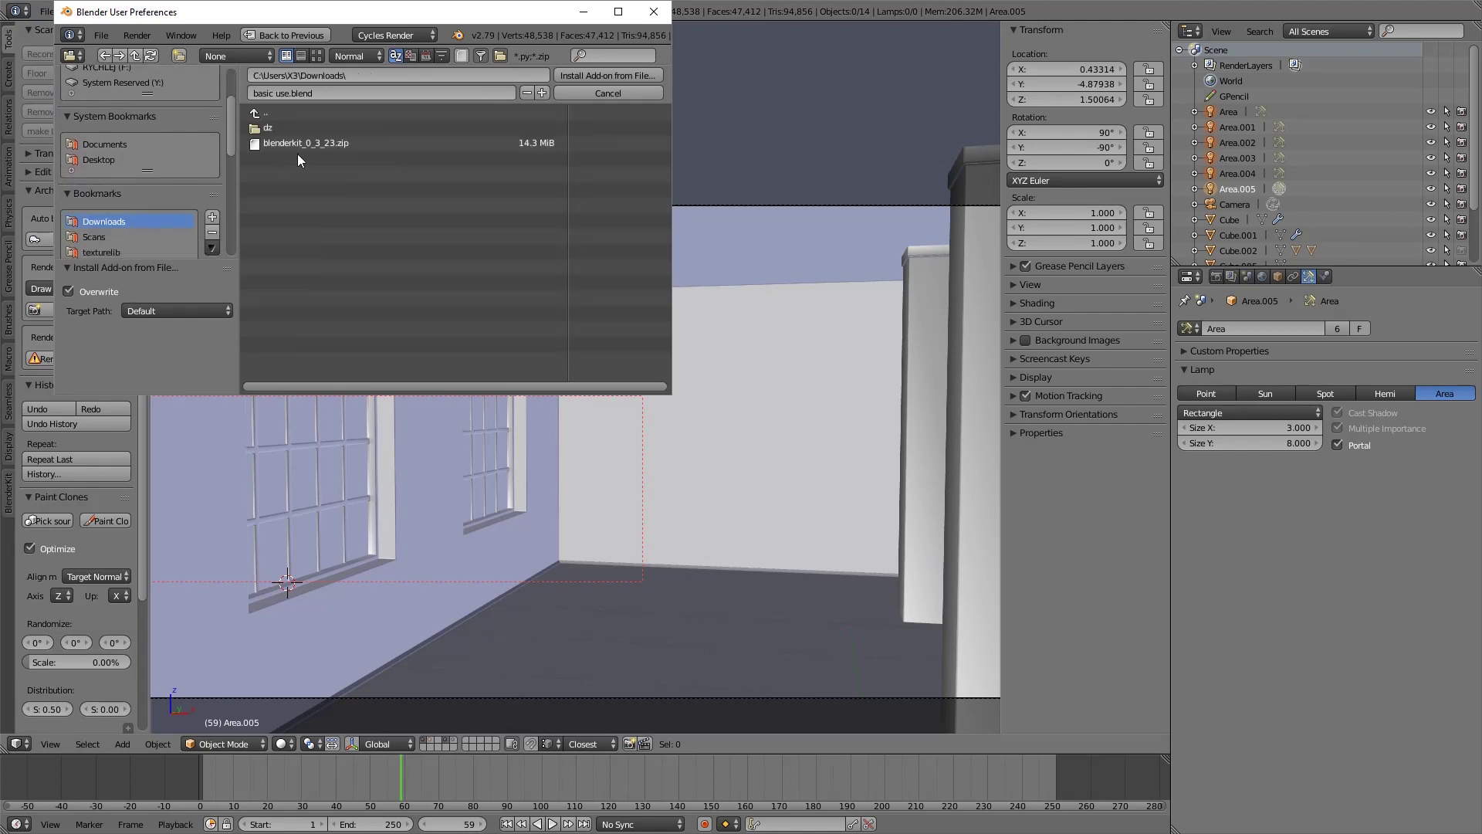
{"action": "left_click", "coordinate": [352, 142]}
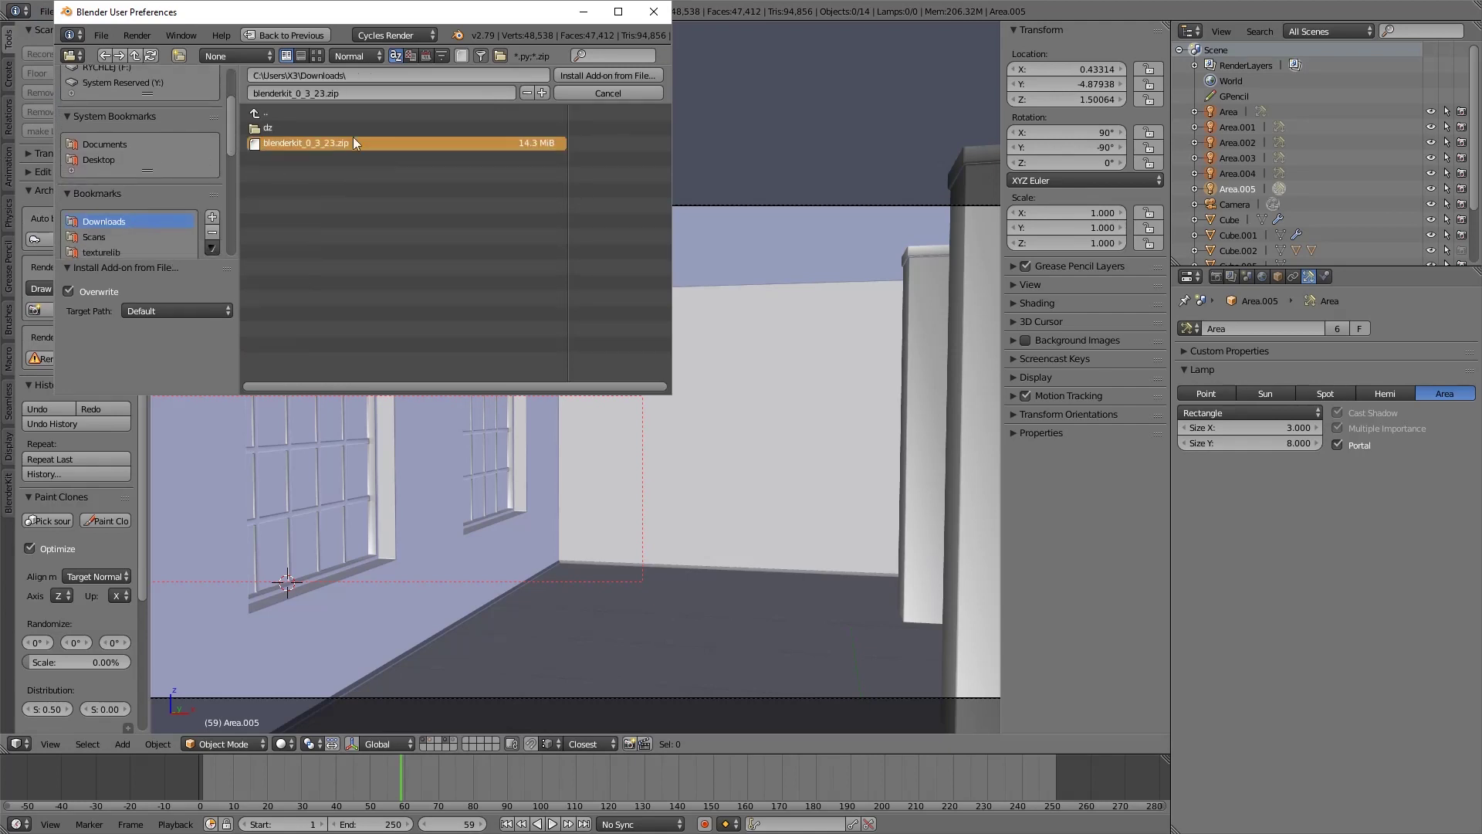
{"action": "left_click", "coordinate": [591, 74]}
Filter the add-on list for 'kit' and expand the BlenderKit entry.
{"action": "left_click", "coordinate": [130, 65]}
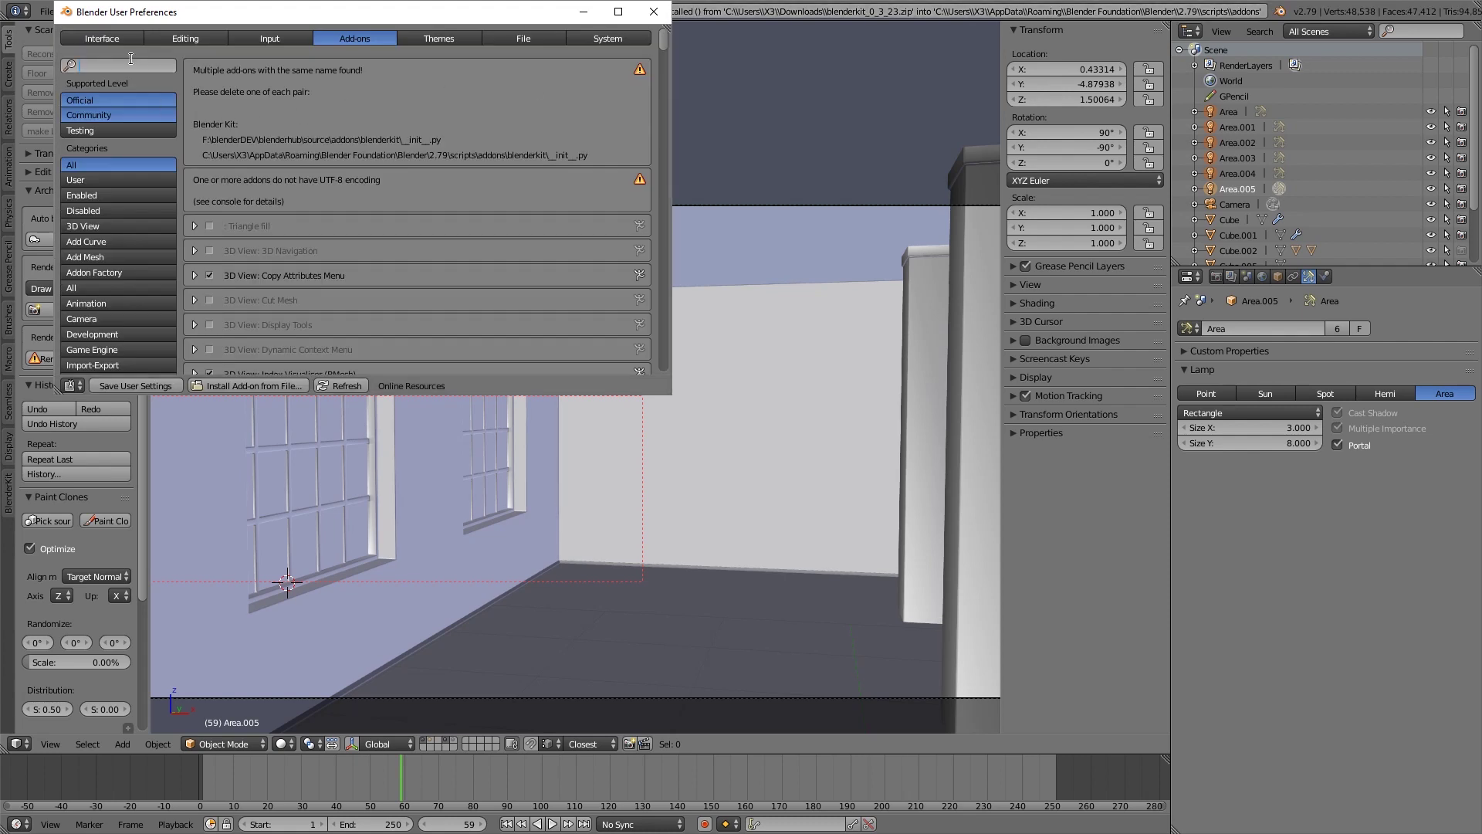
{"action": "type", "text": "kit"}
{"action": "key", "text": "Return"}
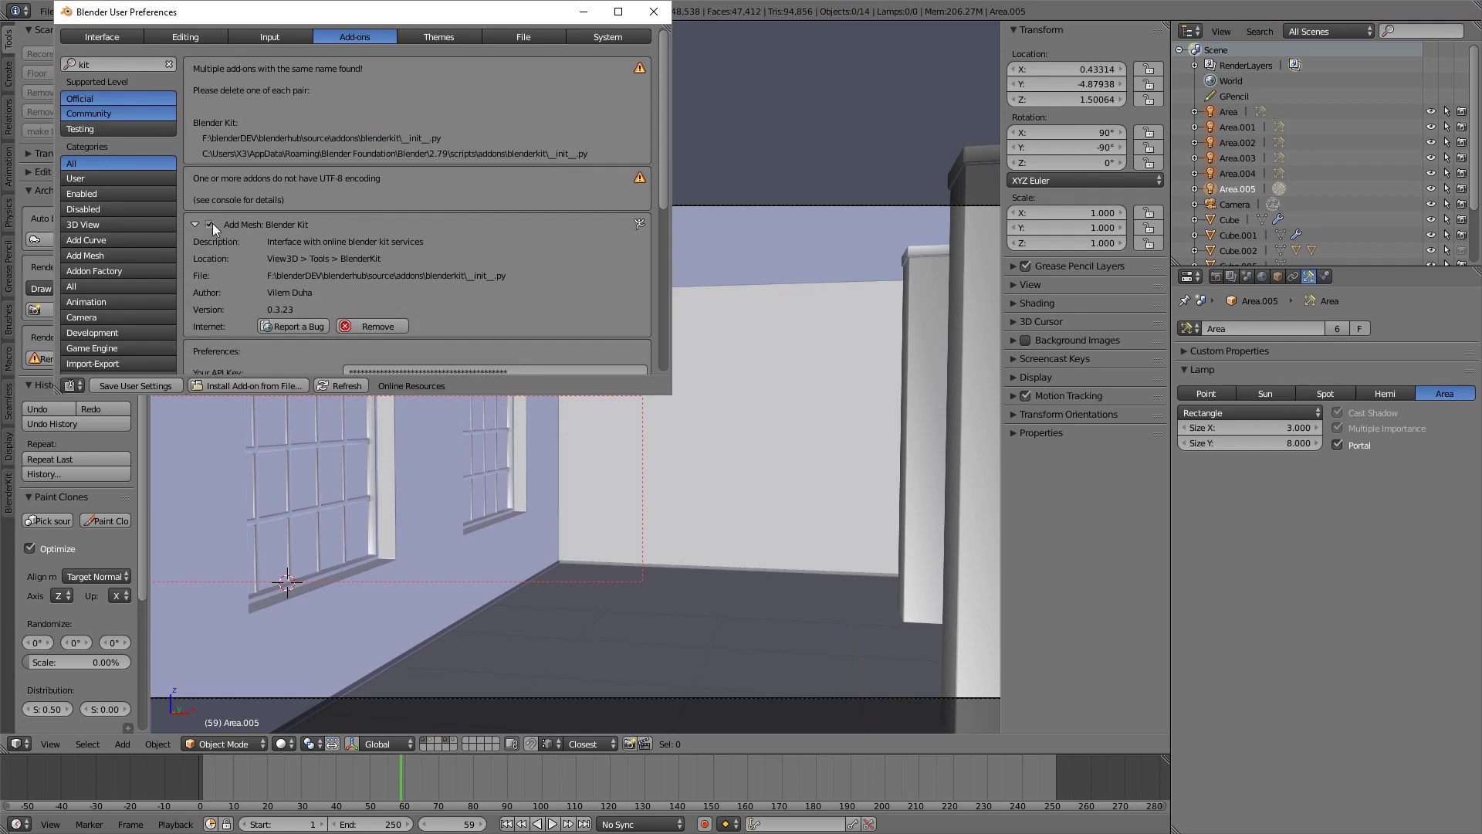
{"action": "left_click_drag", "start_coordinate": [665, 199], "coordinate": [657, 280]}
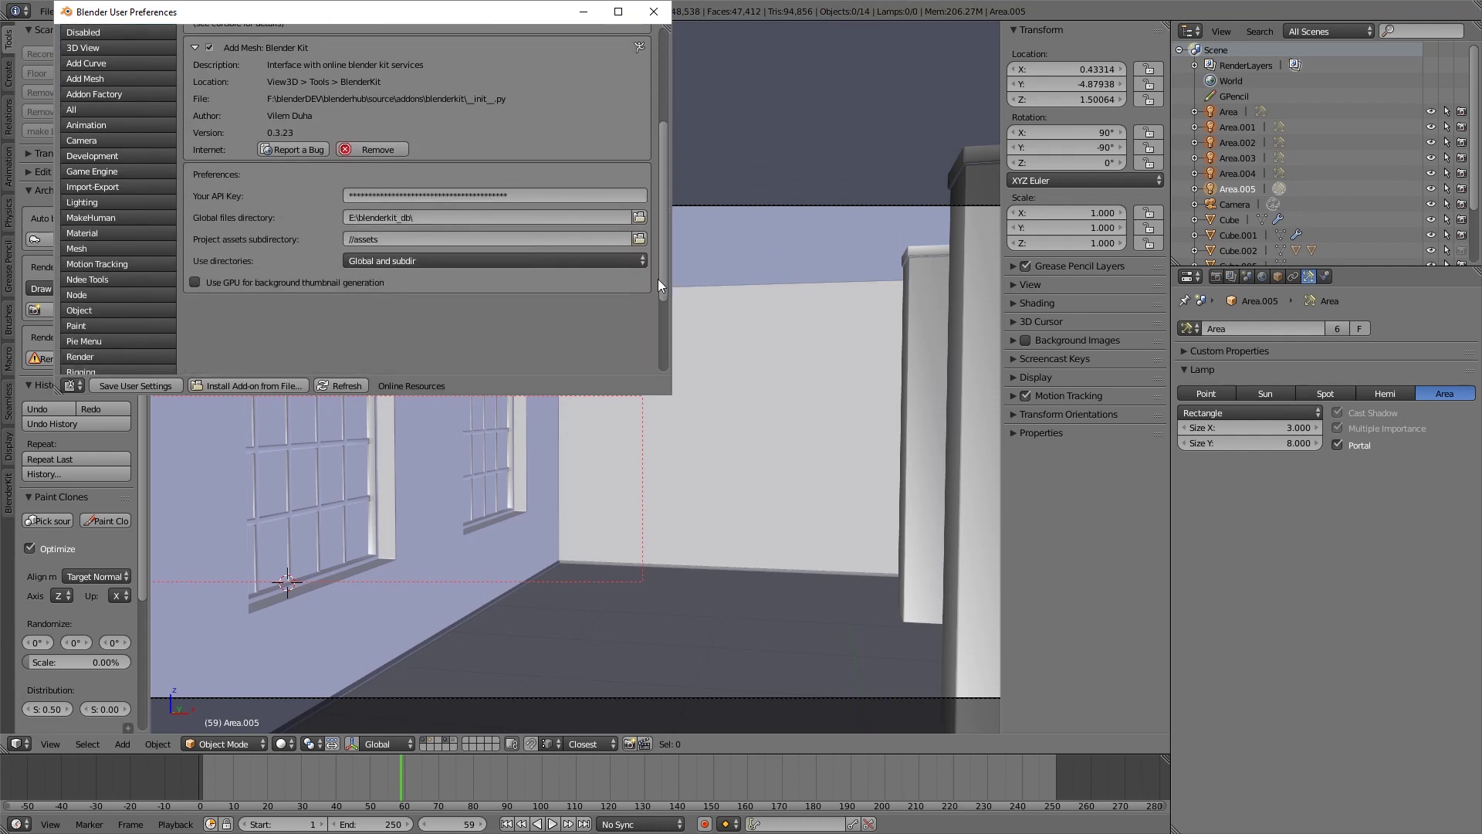
Enter the BlenderKit API key and set the global files directory to E:\blenderkit_db\.
{"action": "left_click", "coordinate": [523, 195]}
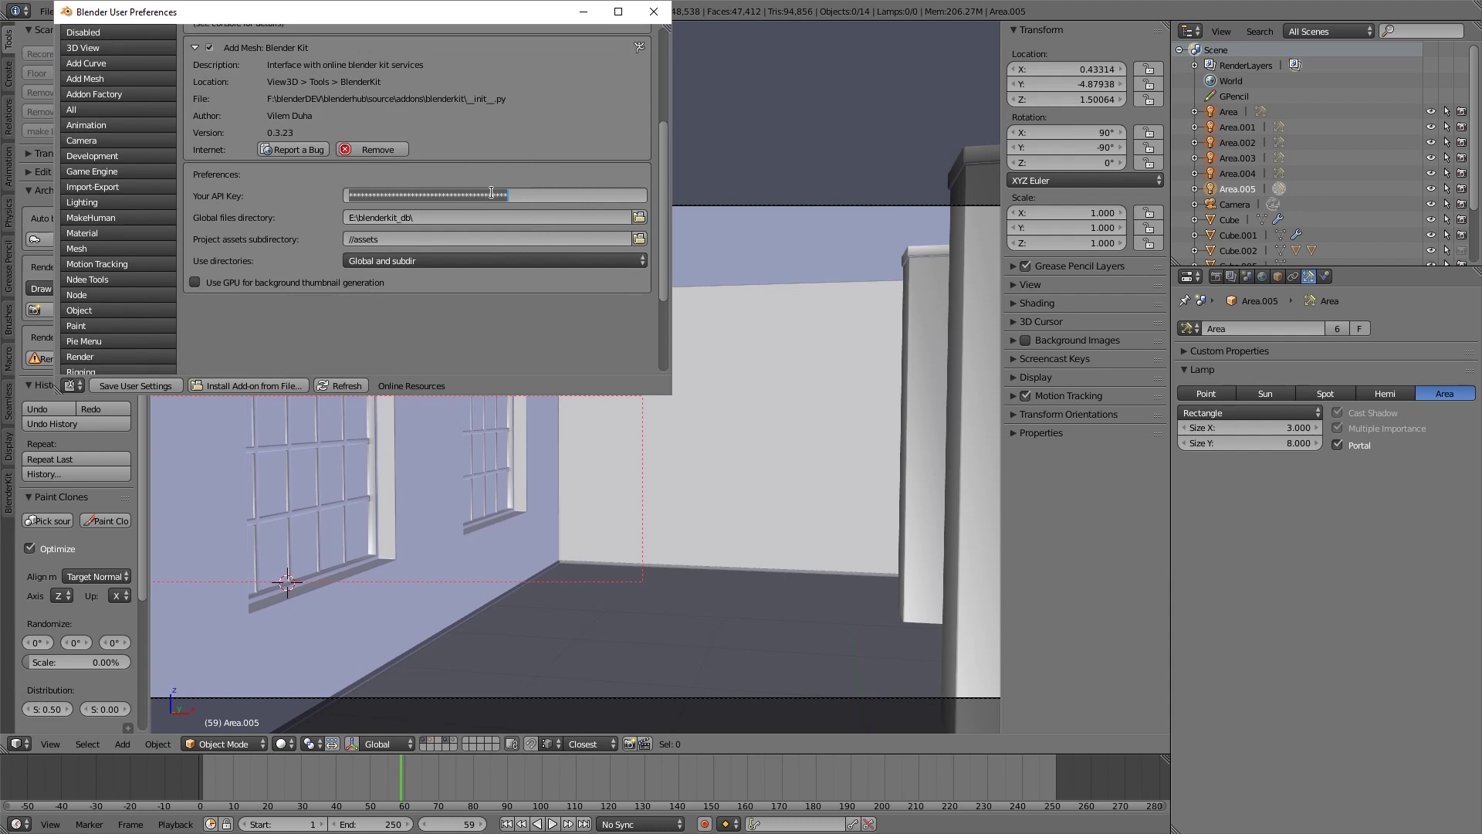
{"action": "left_click", "coordinate": [476, 219]}
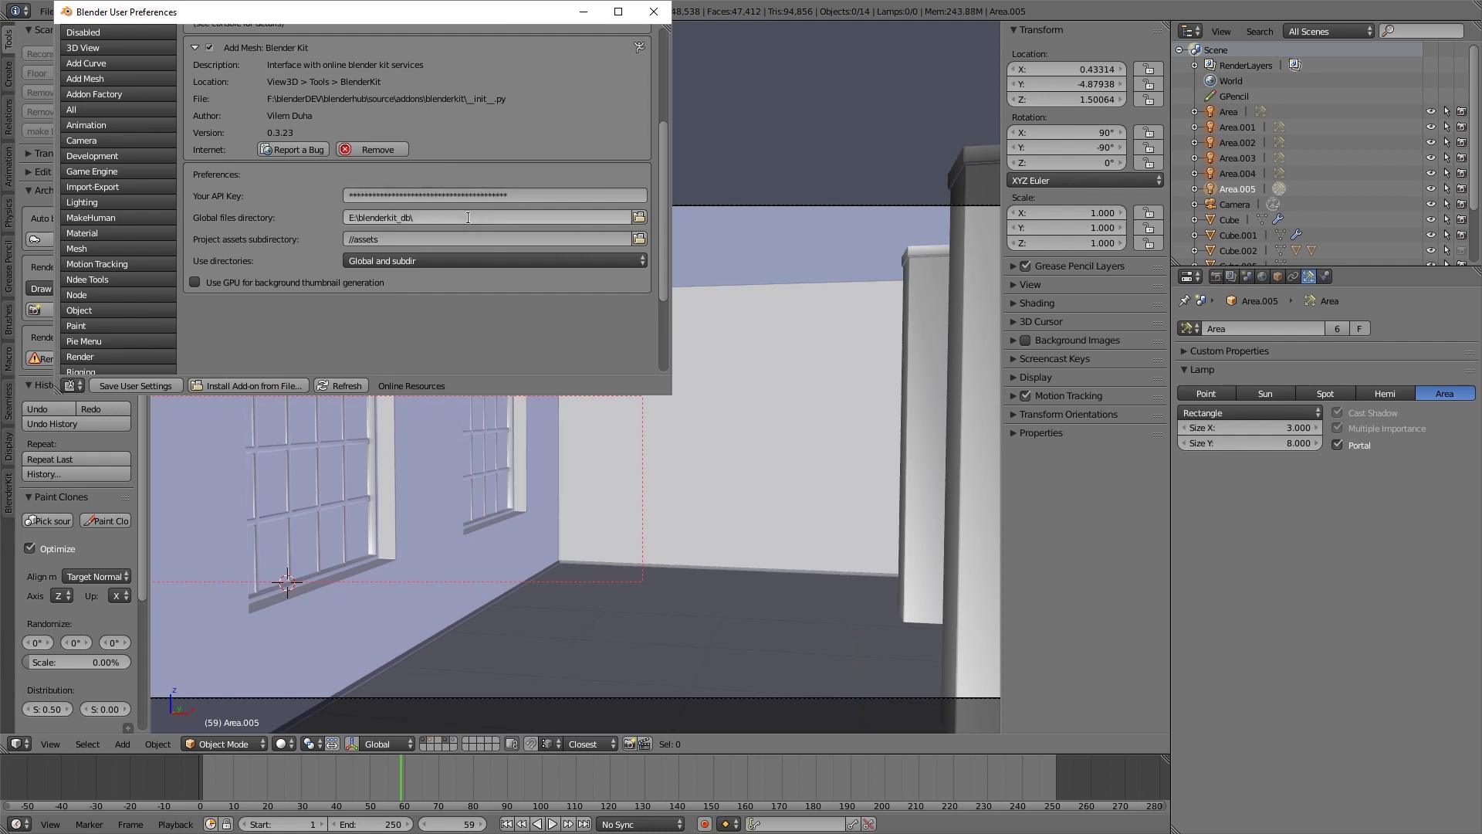
{"action": "left_click", "coordinate": [443, 218]}
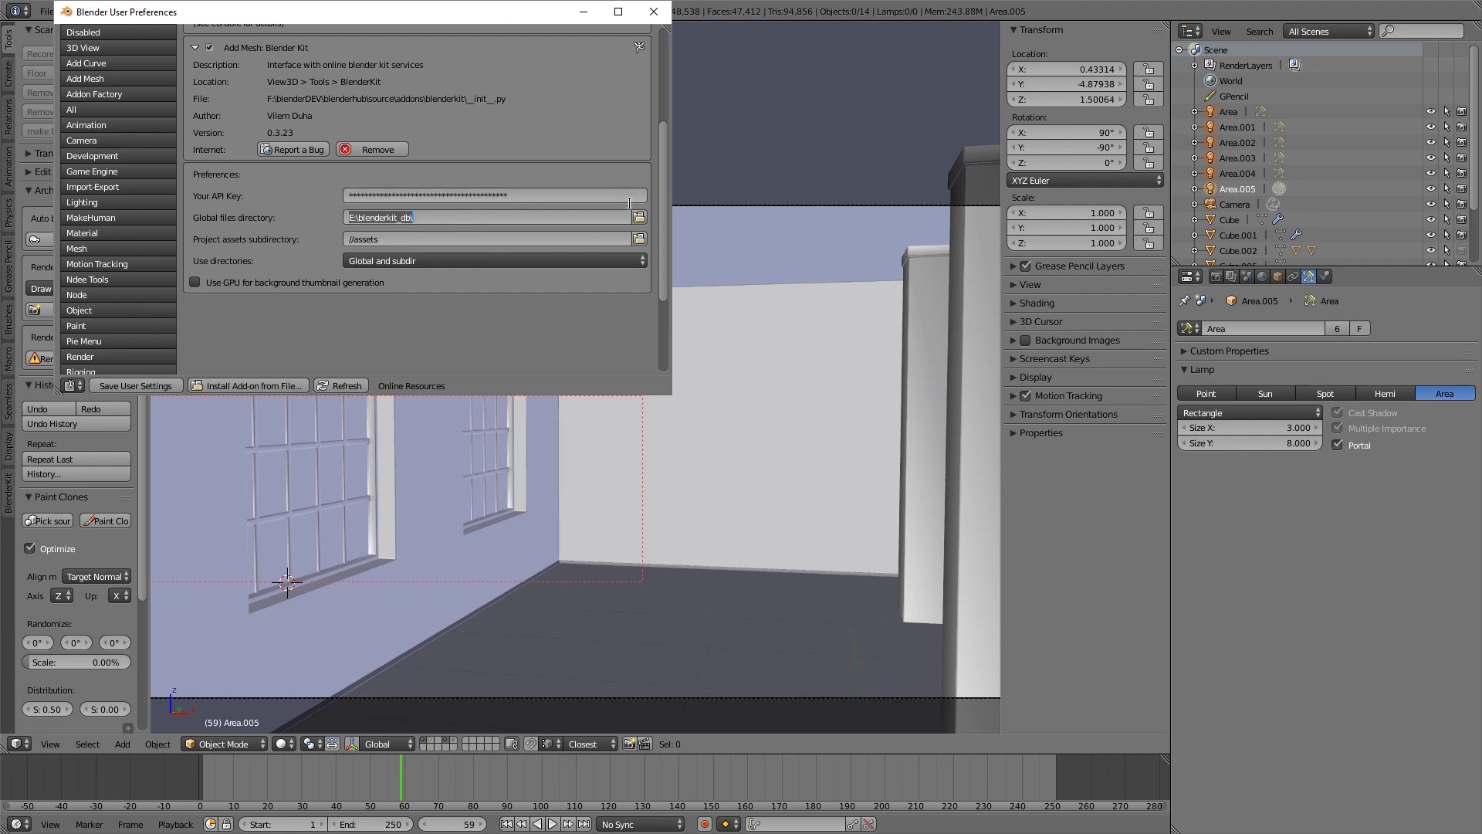
{"action": "left_click", "coordinate": [639, 217]}
{"action": "left_click", "coordinate": [639, 217]}
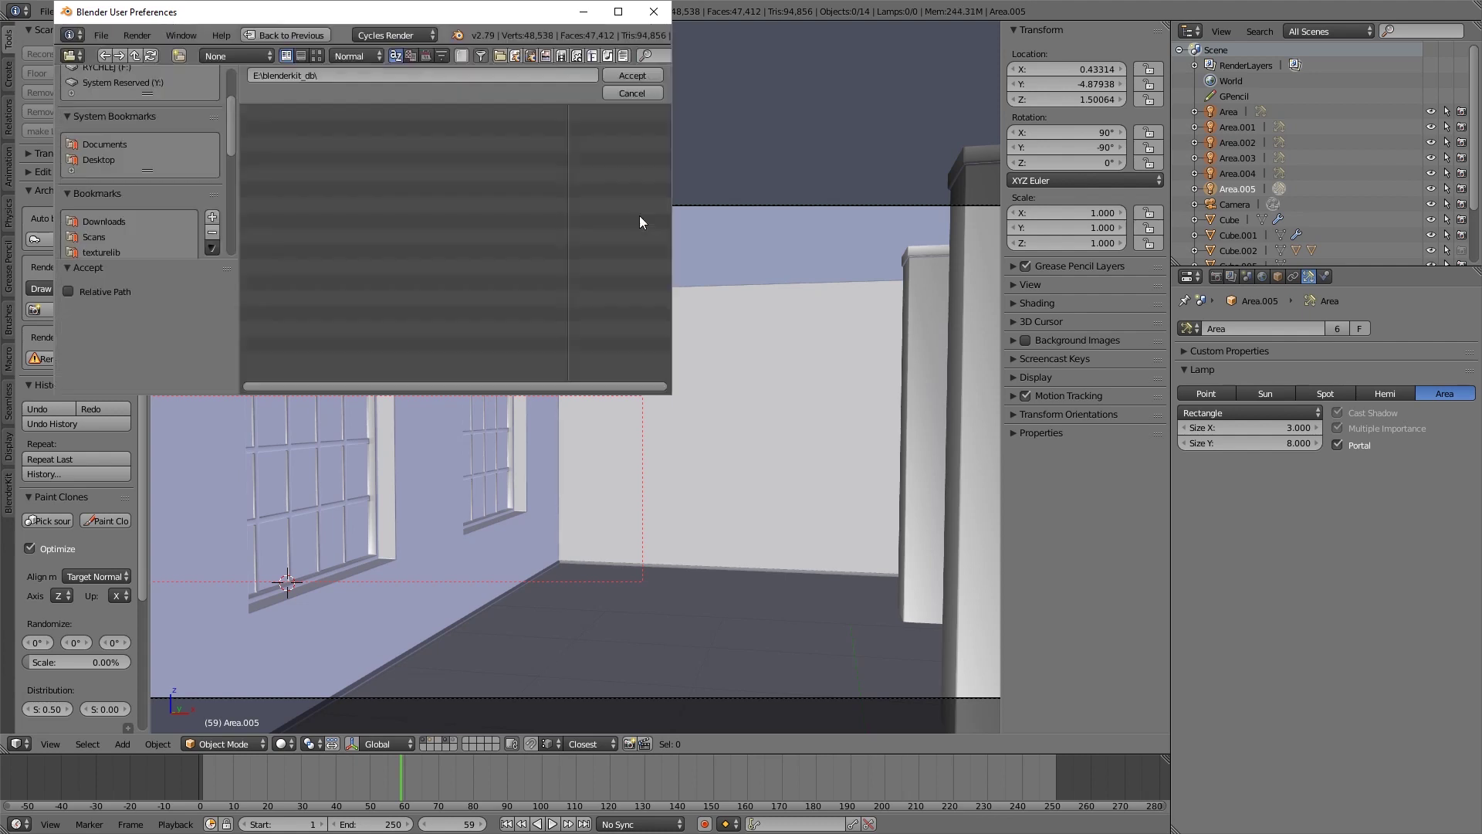
{"action": "left_click", "coordinate": [642, 75]}
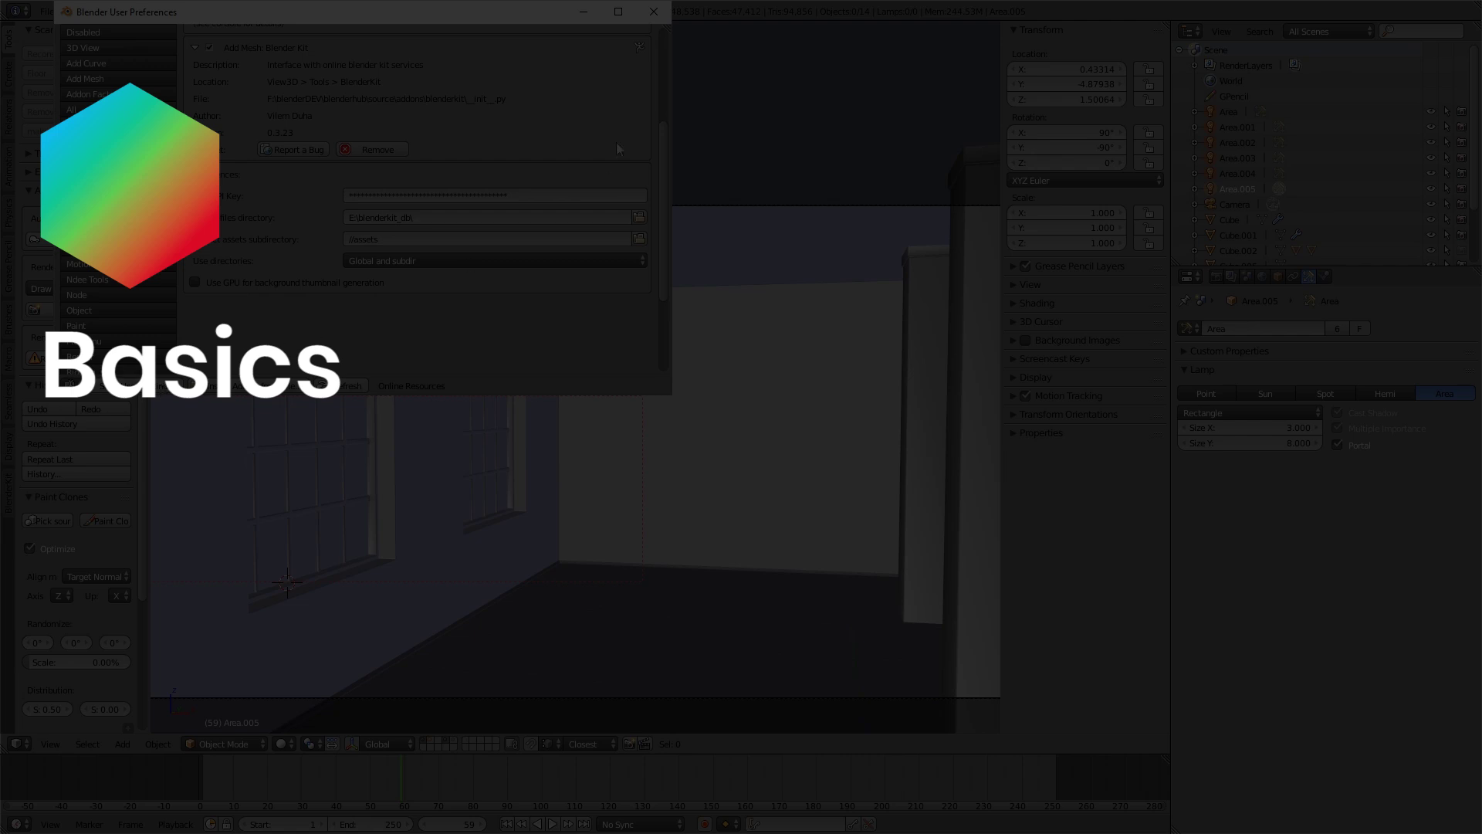
Close User Preferences and open the BlenderKit panel in the tool shelf.
{"action": "left_click", "coordinate": [653, 11]}
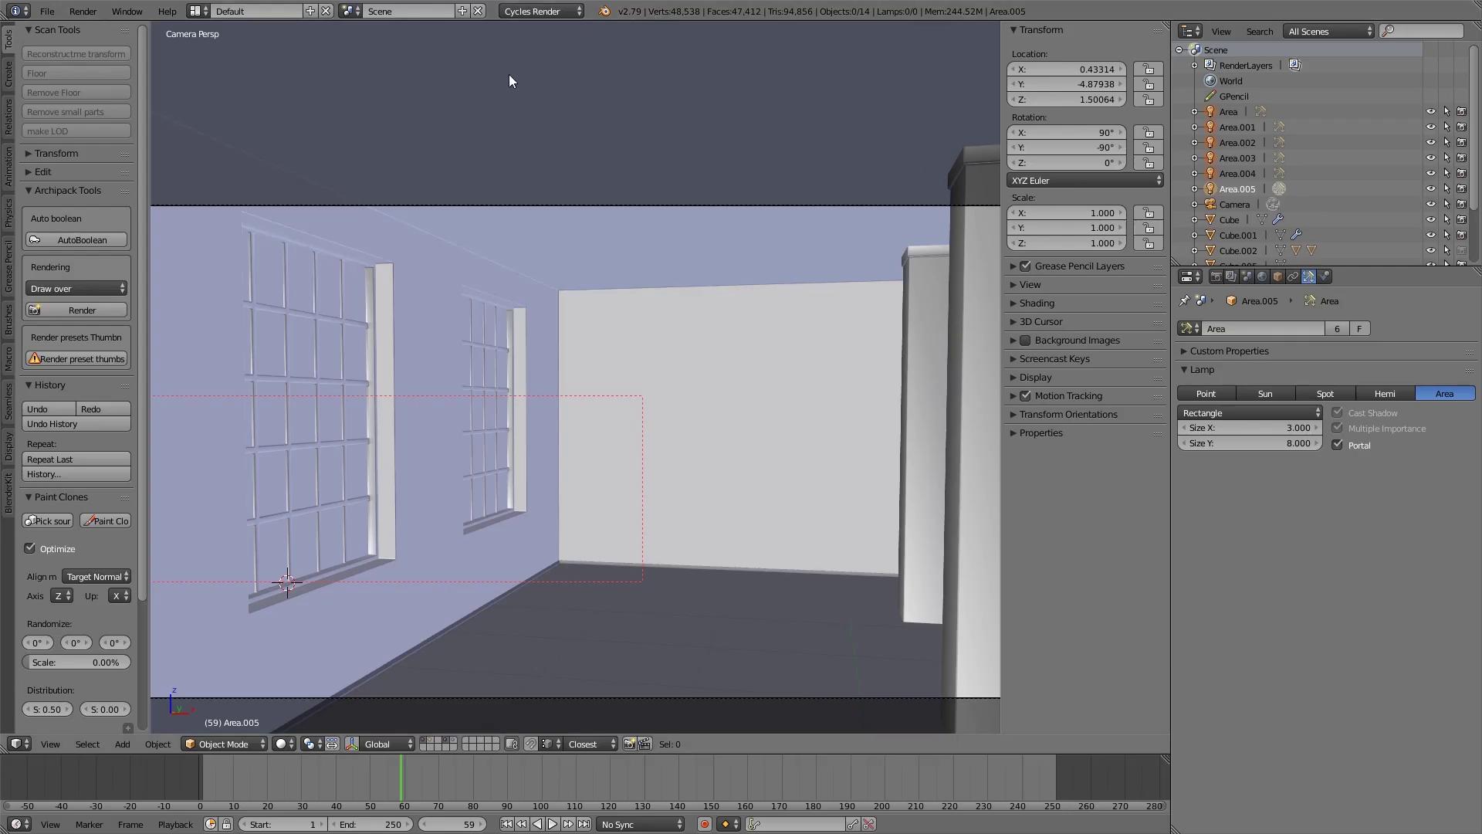
{"action": "left_click", "coordinate": [10, 494]}
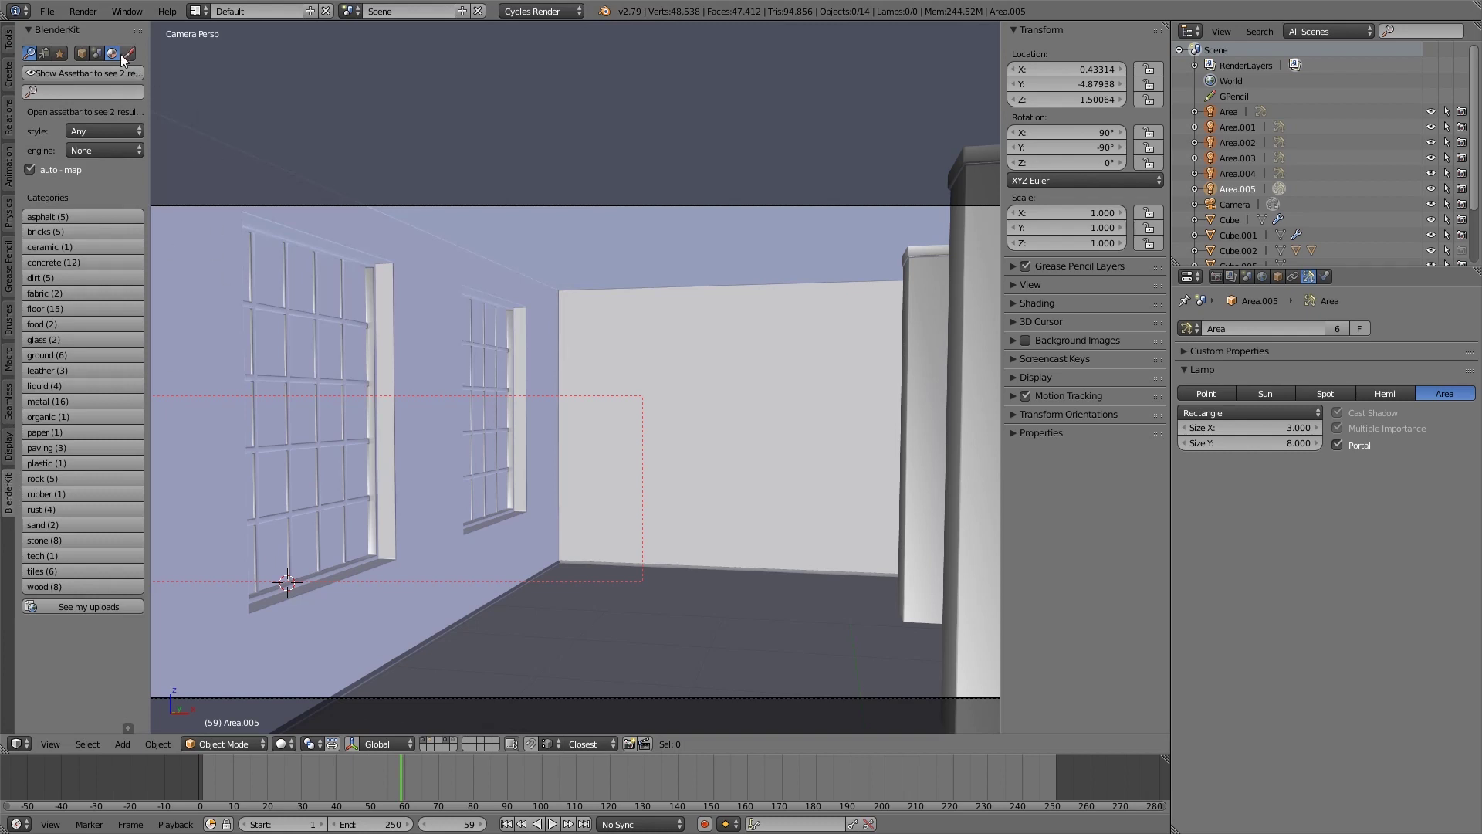
{"action": "left_click", "coordinate": [44, 53]}
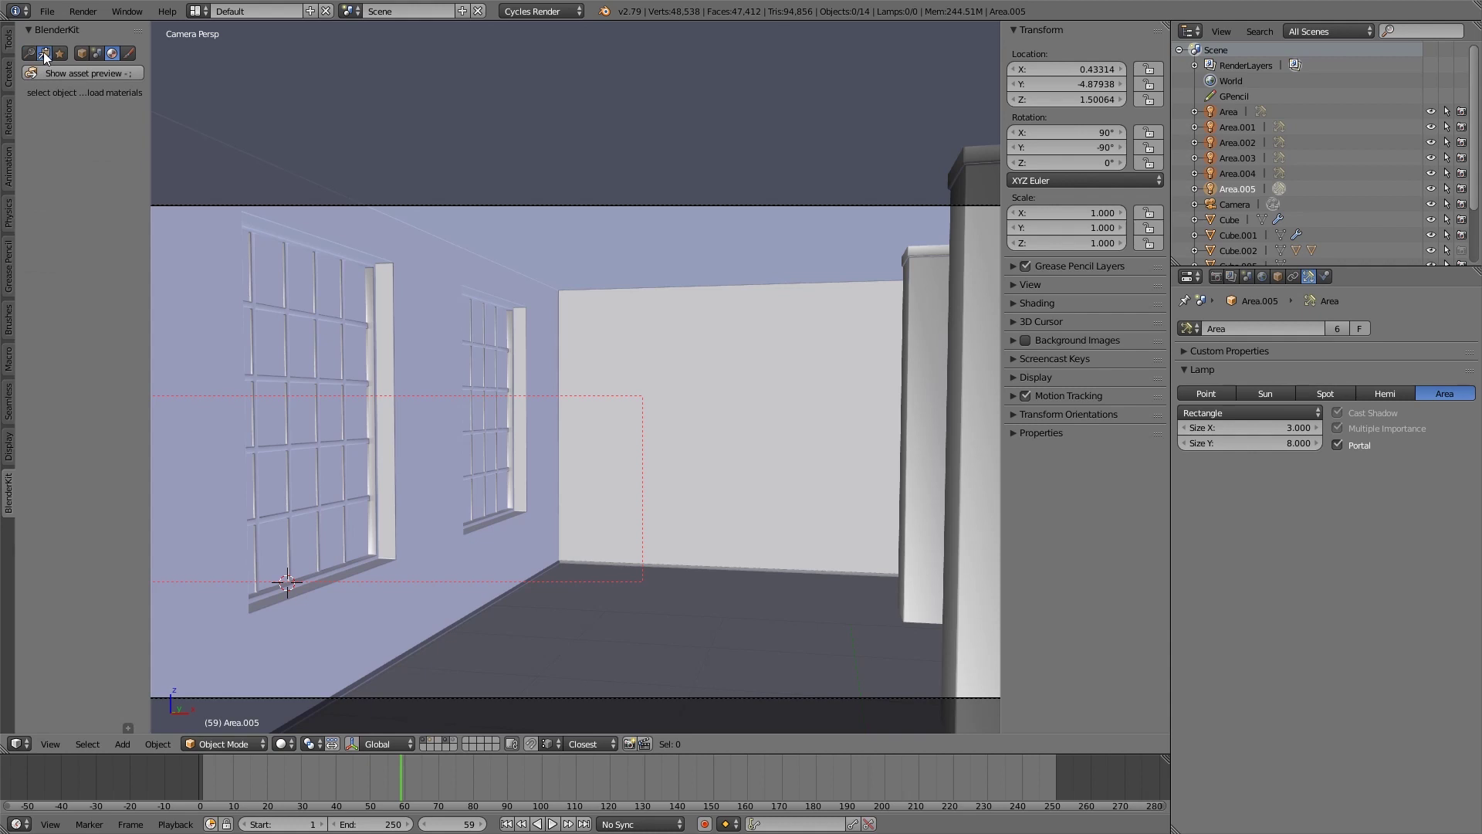
Cycle through the BlenderKit asset types (models, brushes, scenes), ending on material categories.
{"action": "left_click", "coordinate": [59, 53]}
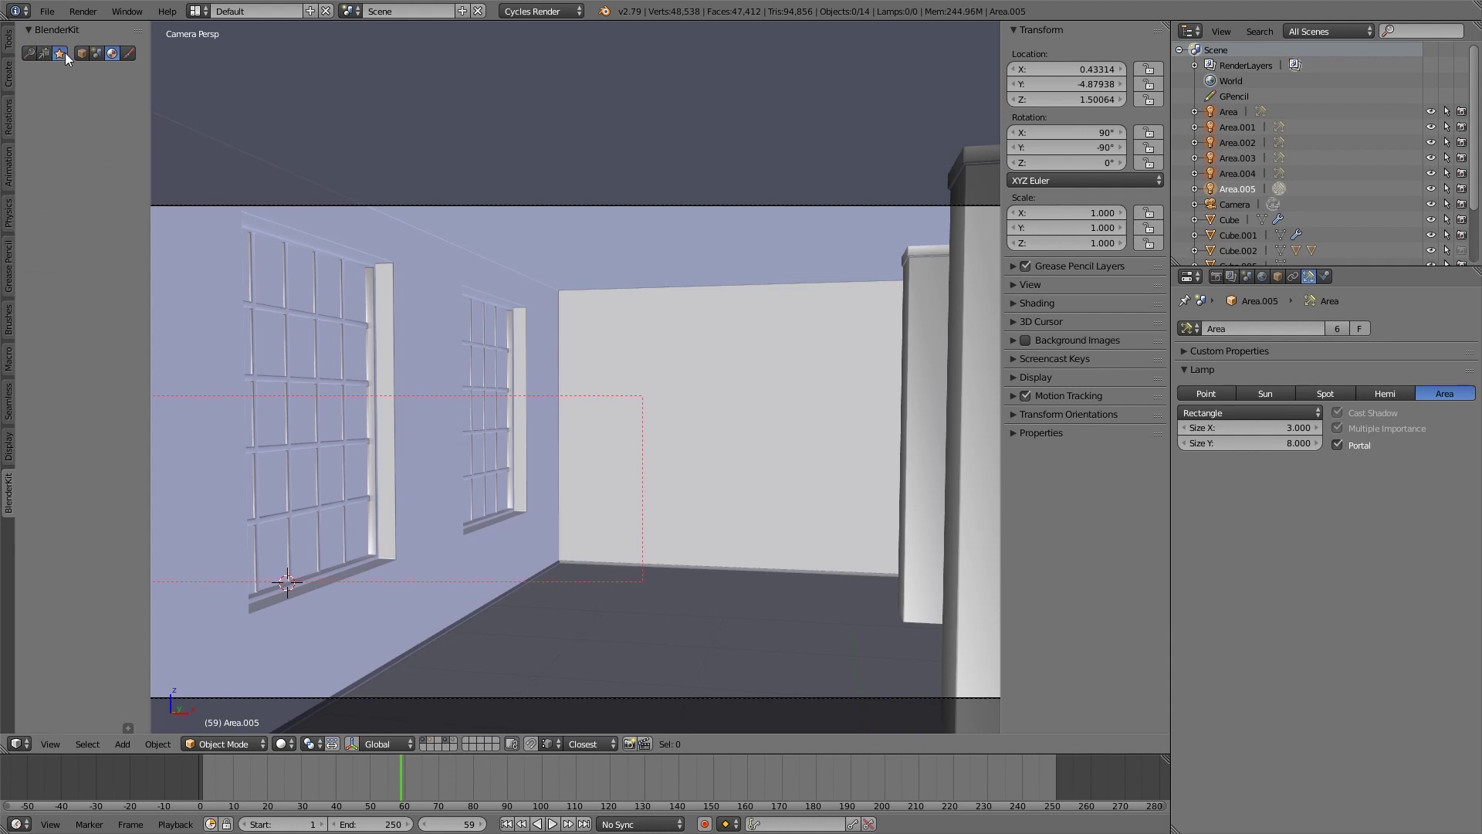
{"action": "left_click", "coordinate": [32, 54]}
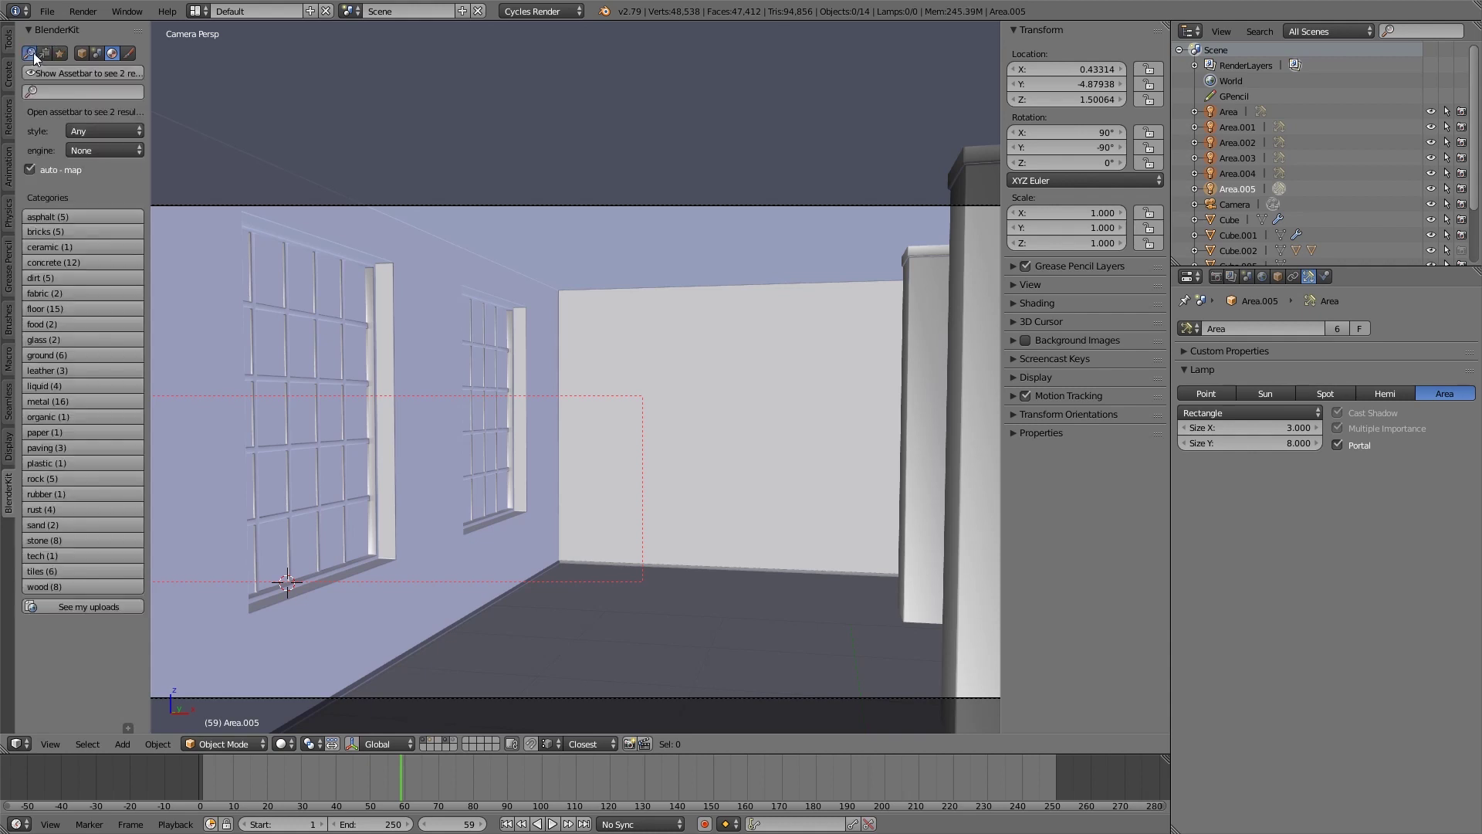
{"action": "left_click", "coordinate": [81, 54]}
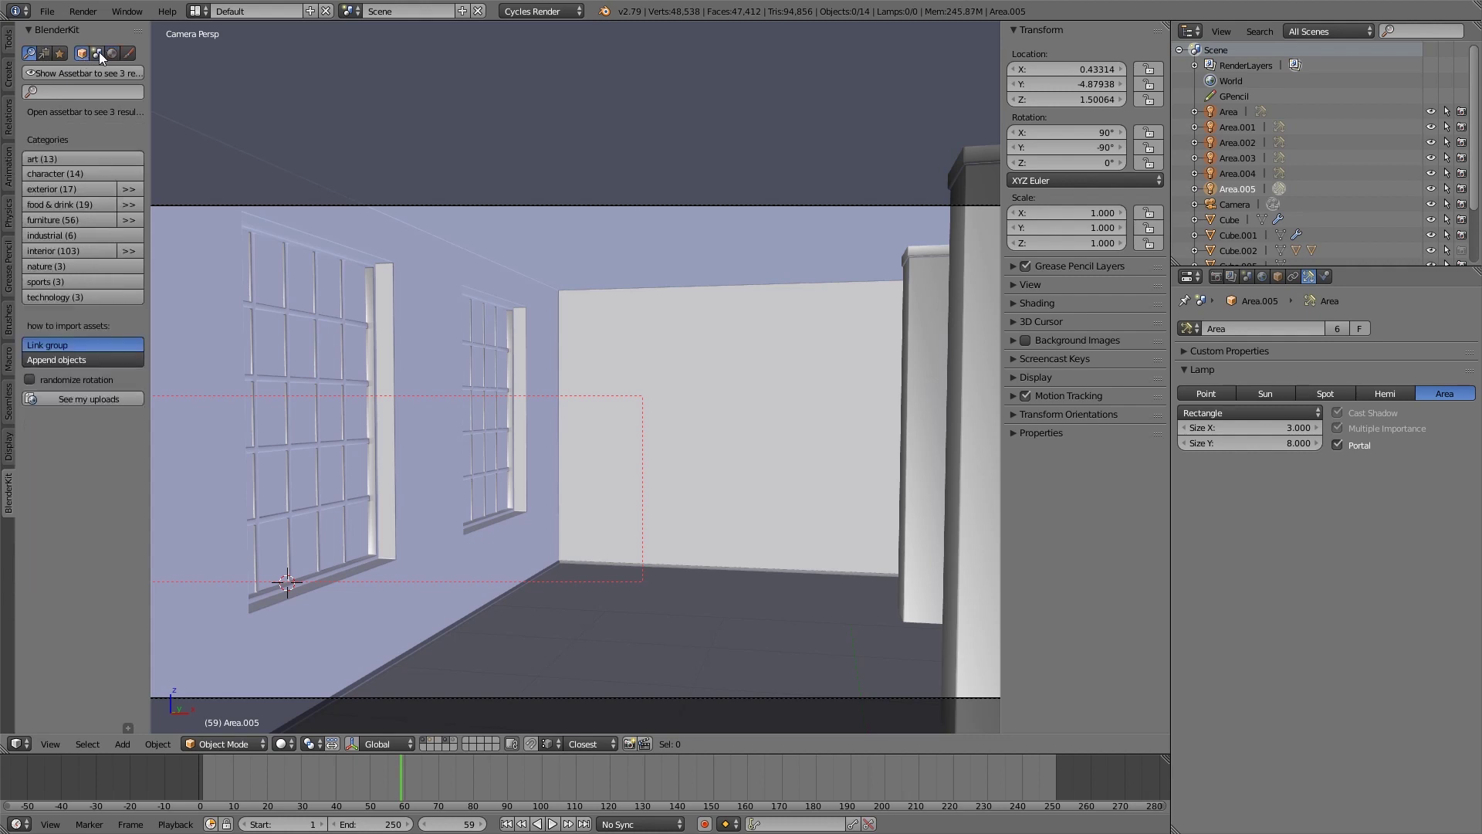
{"action": "left_click", "coordinate": [112, 54]}
{"action": "left_click", "coordinate": [126, 53]}
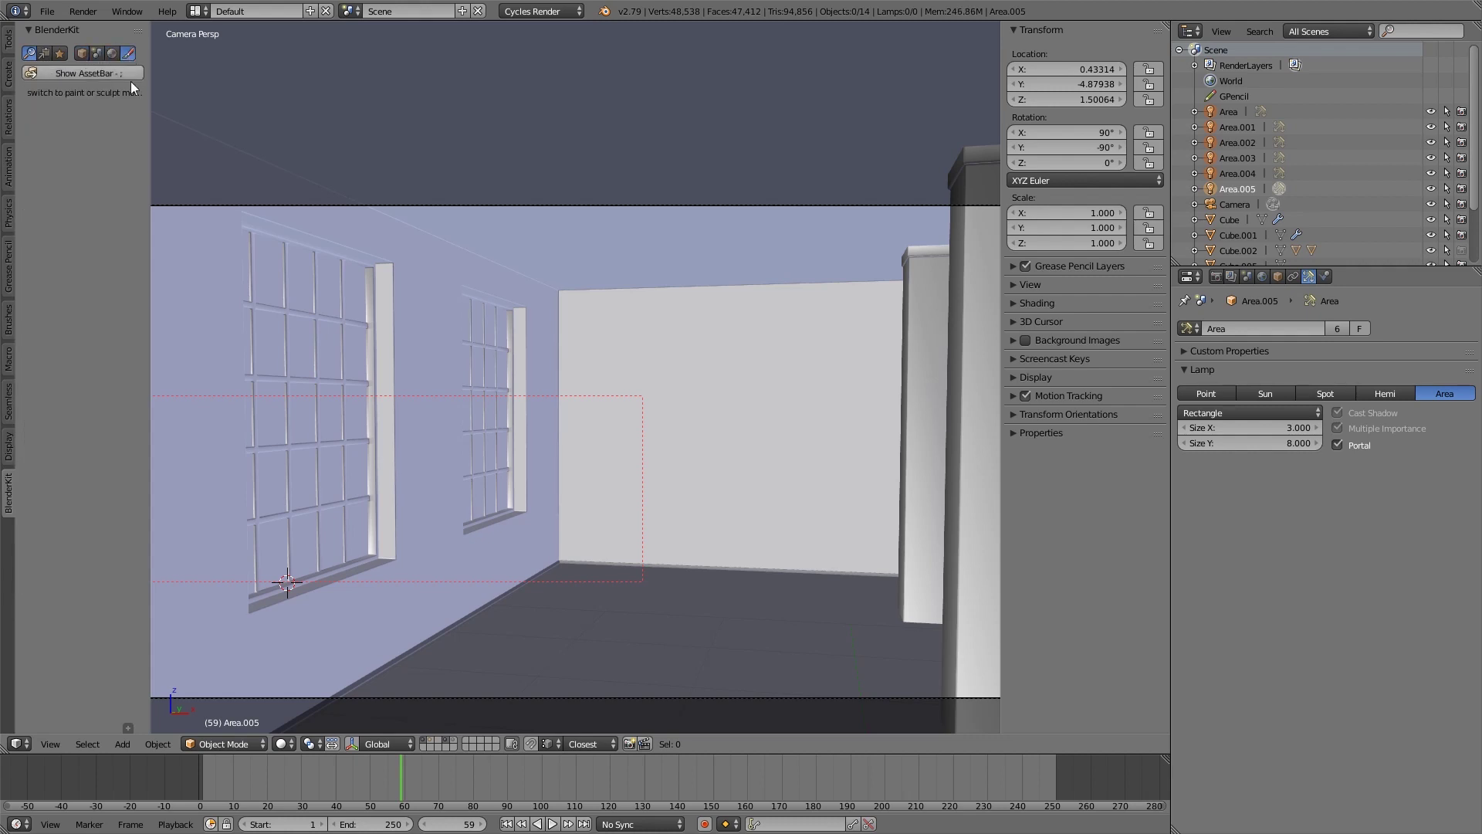
{"action": "left_click", "coordinate": [96, 53]}
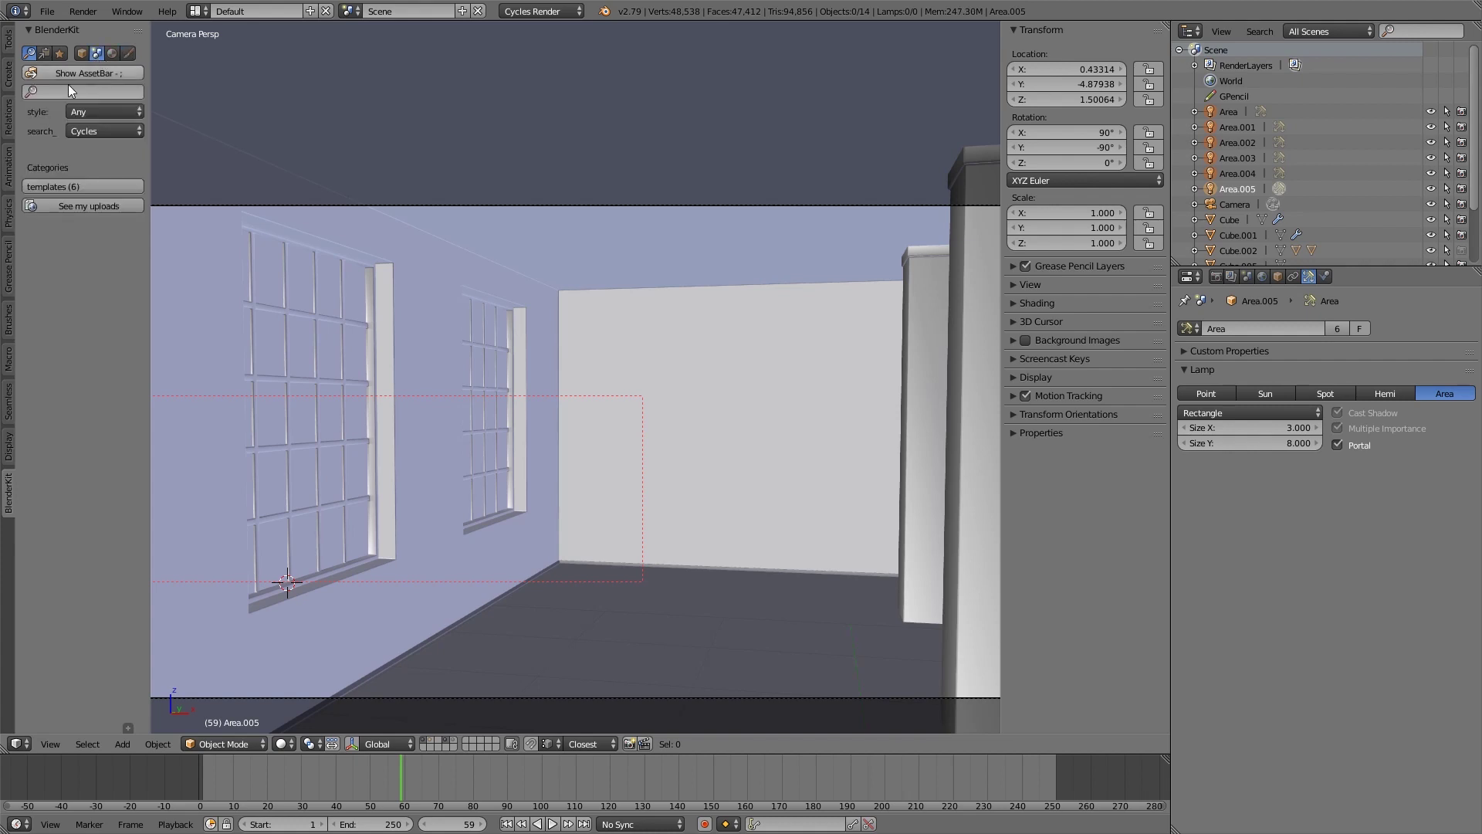
{"action": "left_click", "coordinate": [113, 53]}
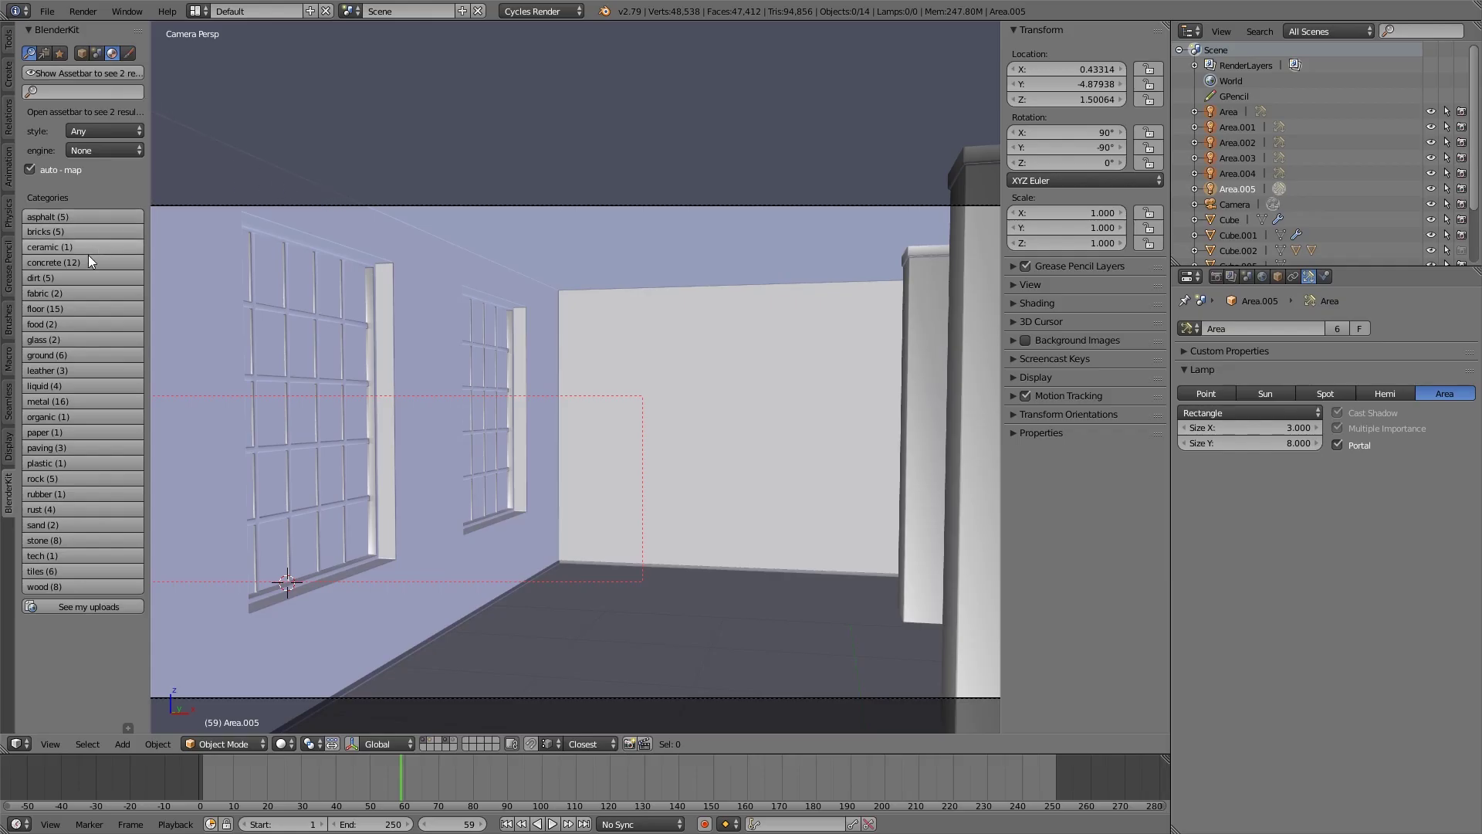
Search BlenderKit for concrete and drop the perfect concrete material onto a pillar.
{"action": "left_click", "coordinate": [89, 262]}
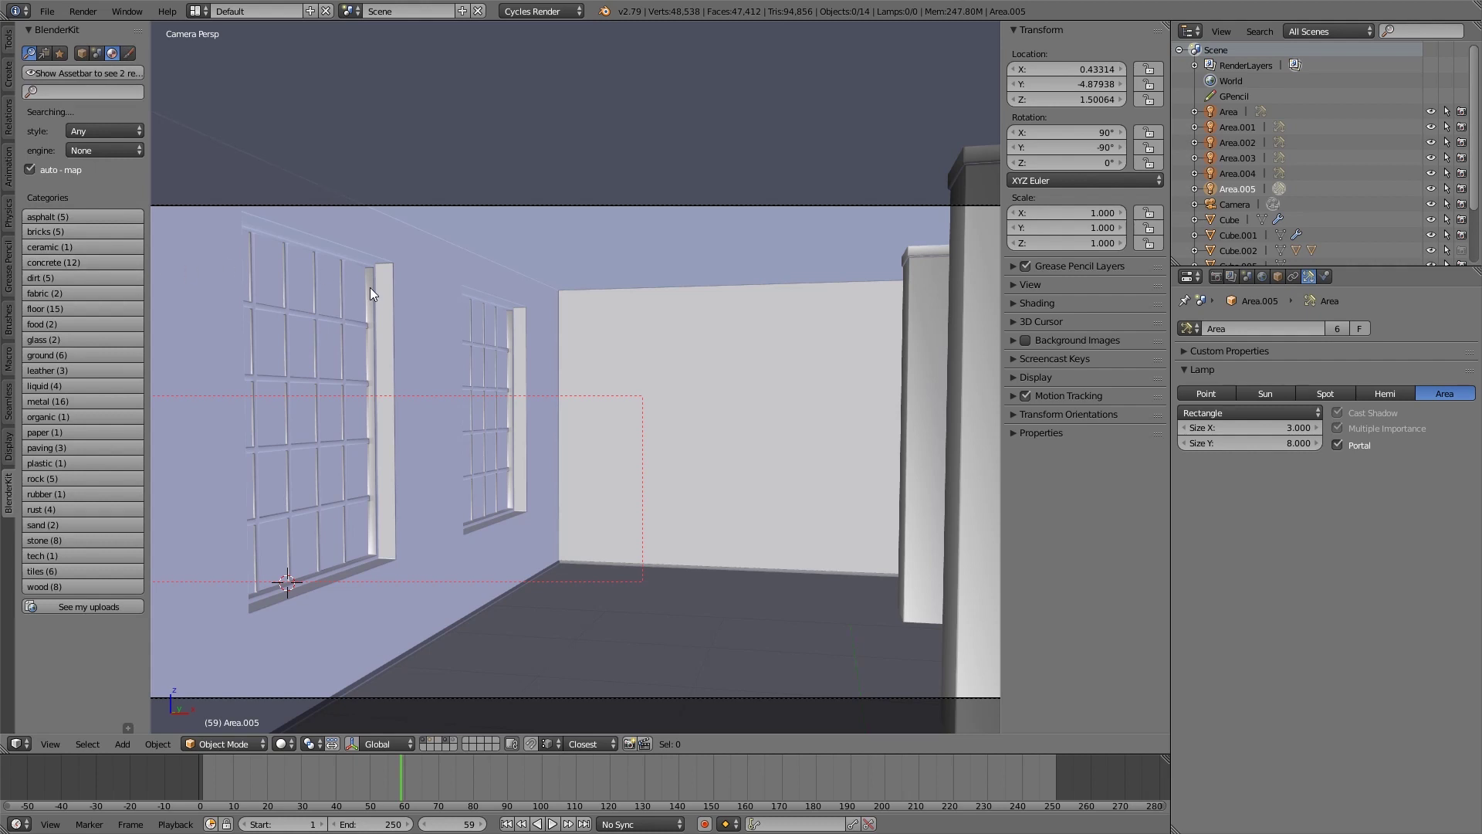
{"action": "left_click", "coordinate": [133, 72]}
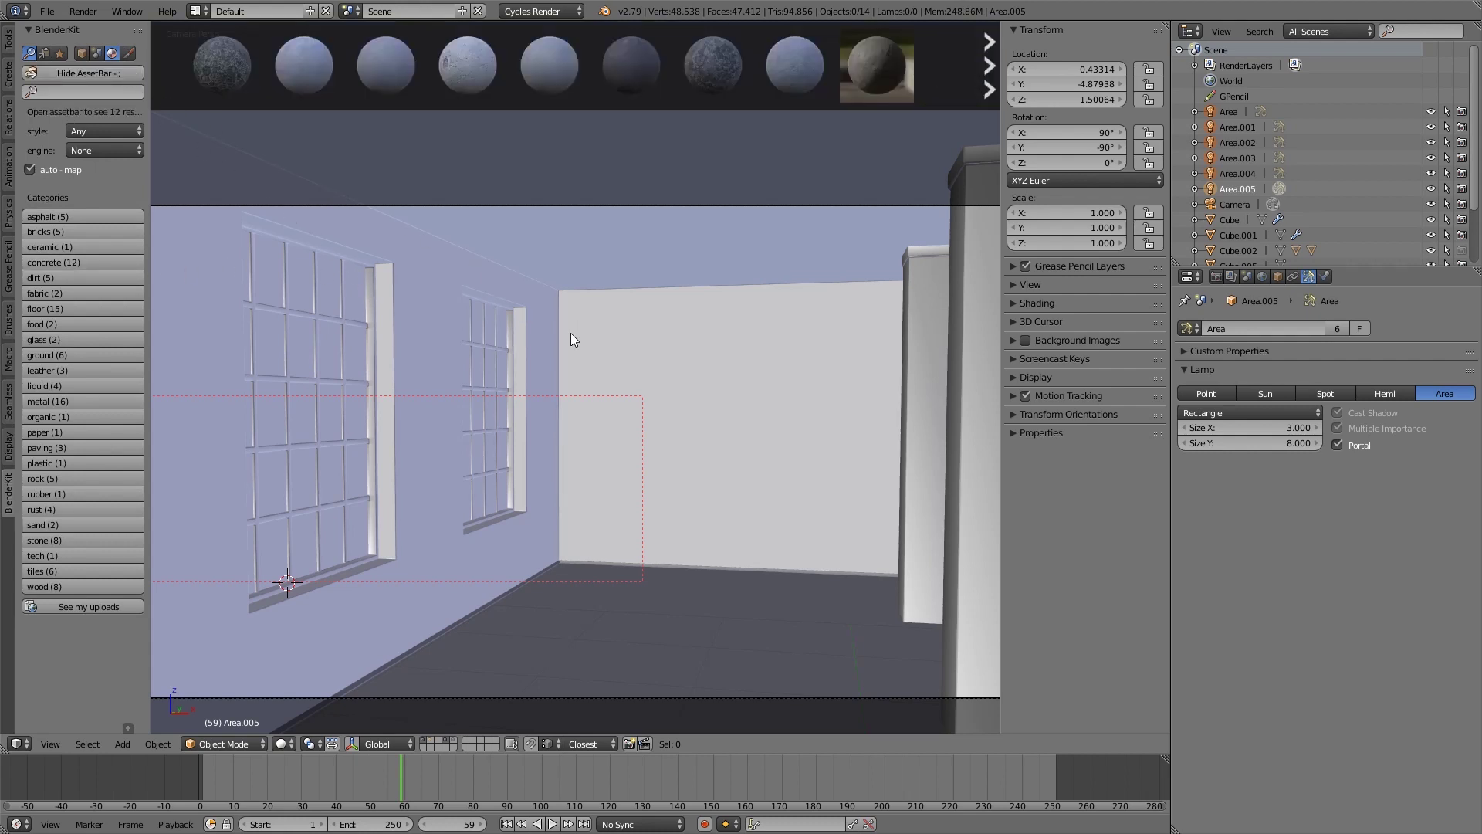
{"action": "middle_click_drag", "start_coordinate": [675, 387], "coordinate": [716, 420]}
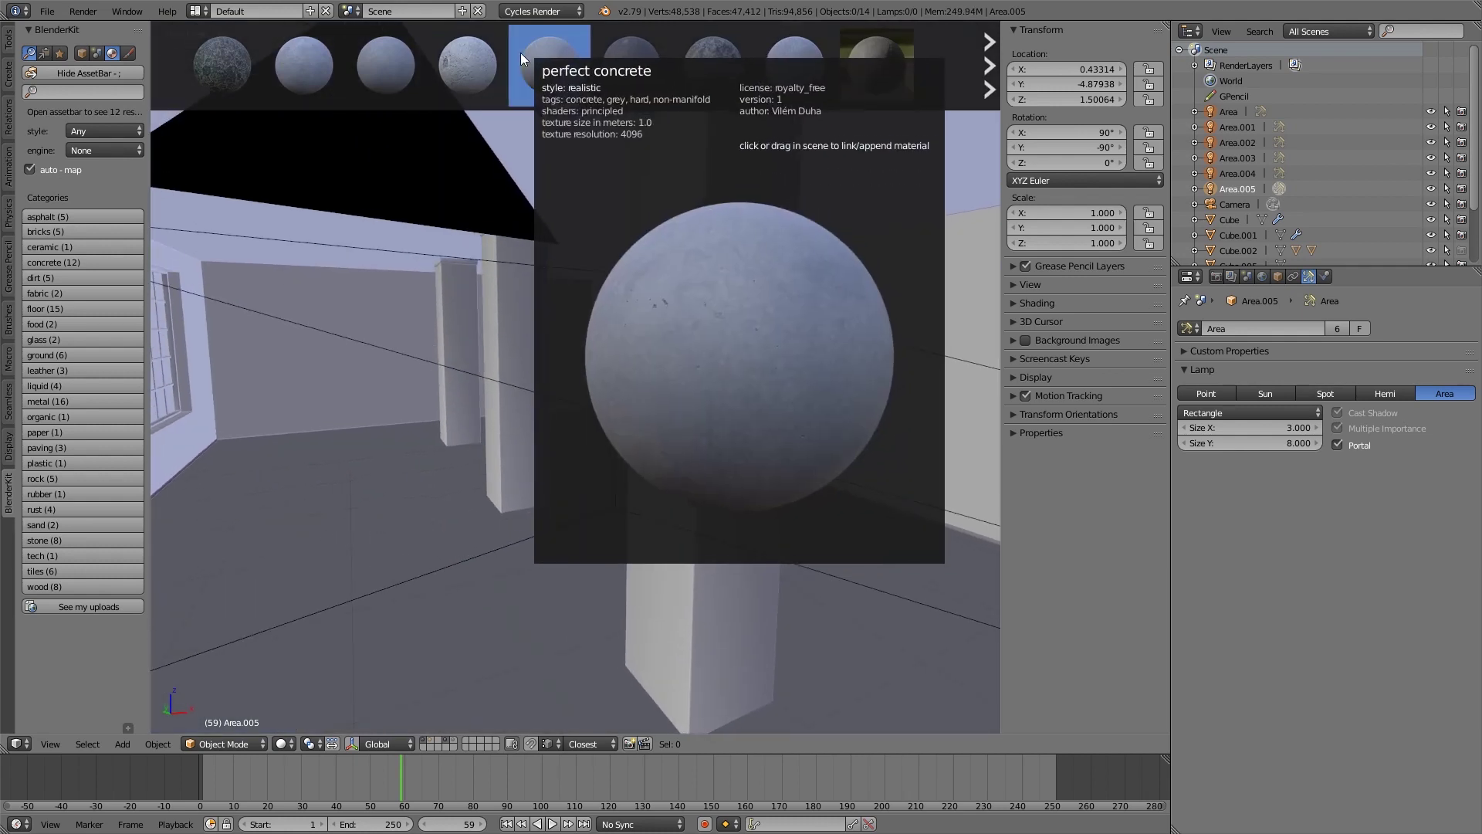
{"action": "left_click_drag", "start_coordinate": [469, 59], "coordinate": [711, 260]}
{"action": "middle_click_drag", "start_coordinate": [711, 258], "coordinate": [540, 324]}
Enable auto-mapping, show textures in the viewport and select a pillar to inspect the concrete.
{"action": "left_click", "coordinate": [31, 171]}
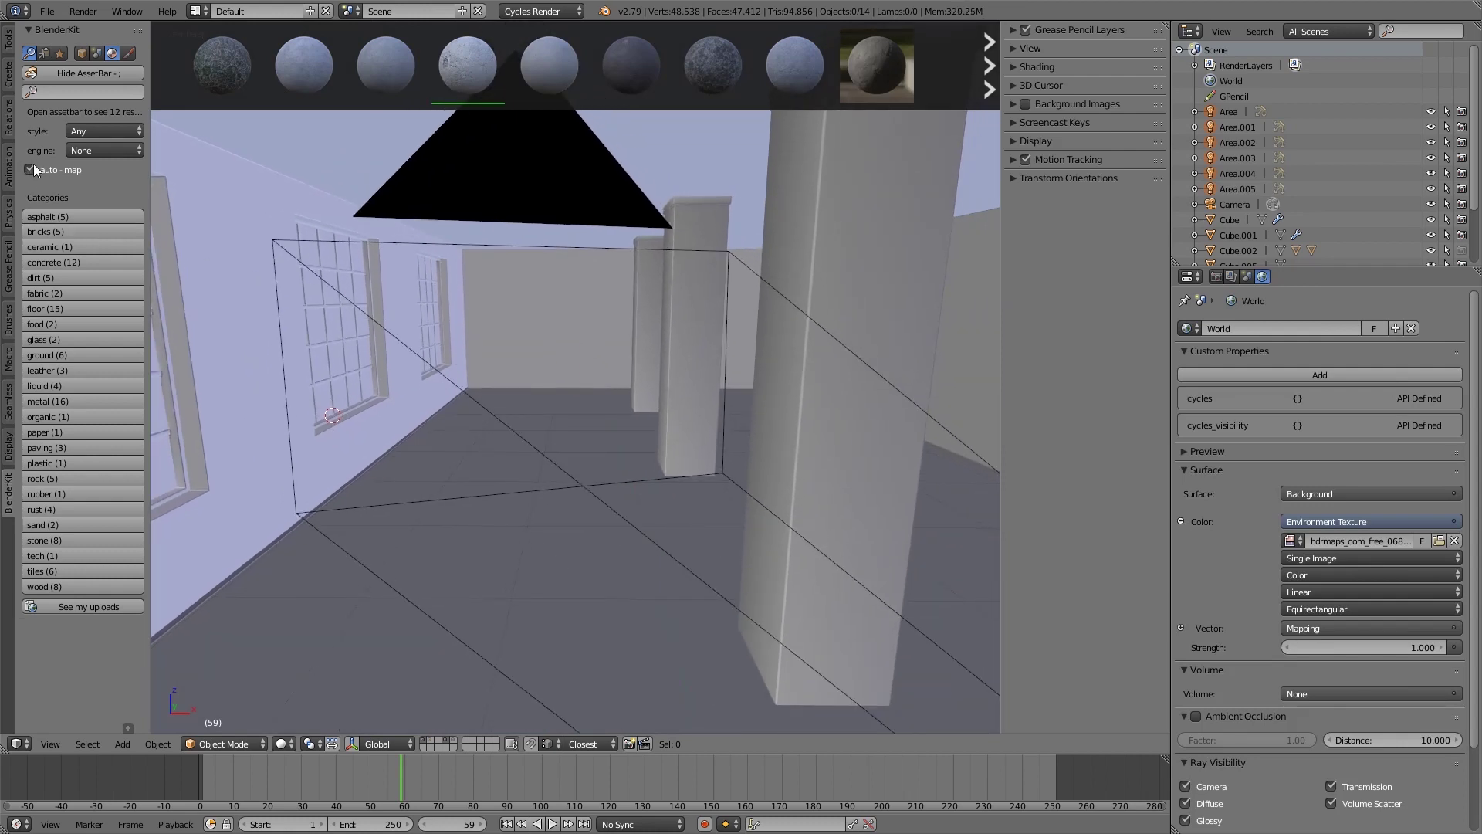
{"action": "middle_click_drag", "start_coordinate": [572, 349], "coordinate": [608, 351]}
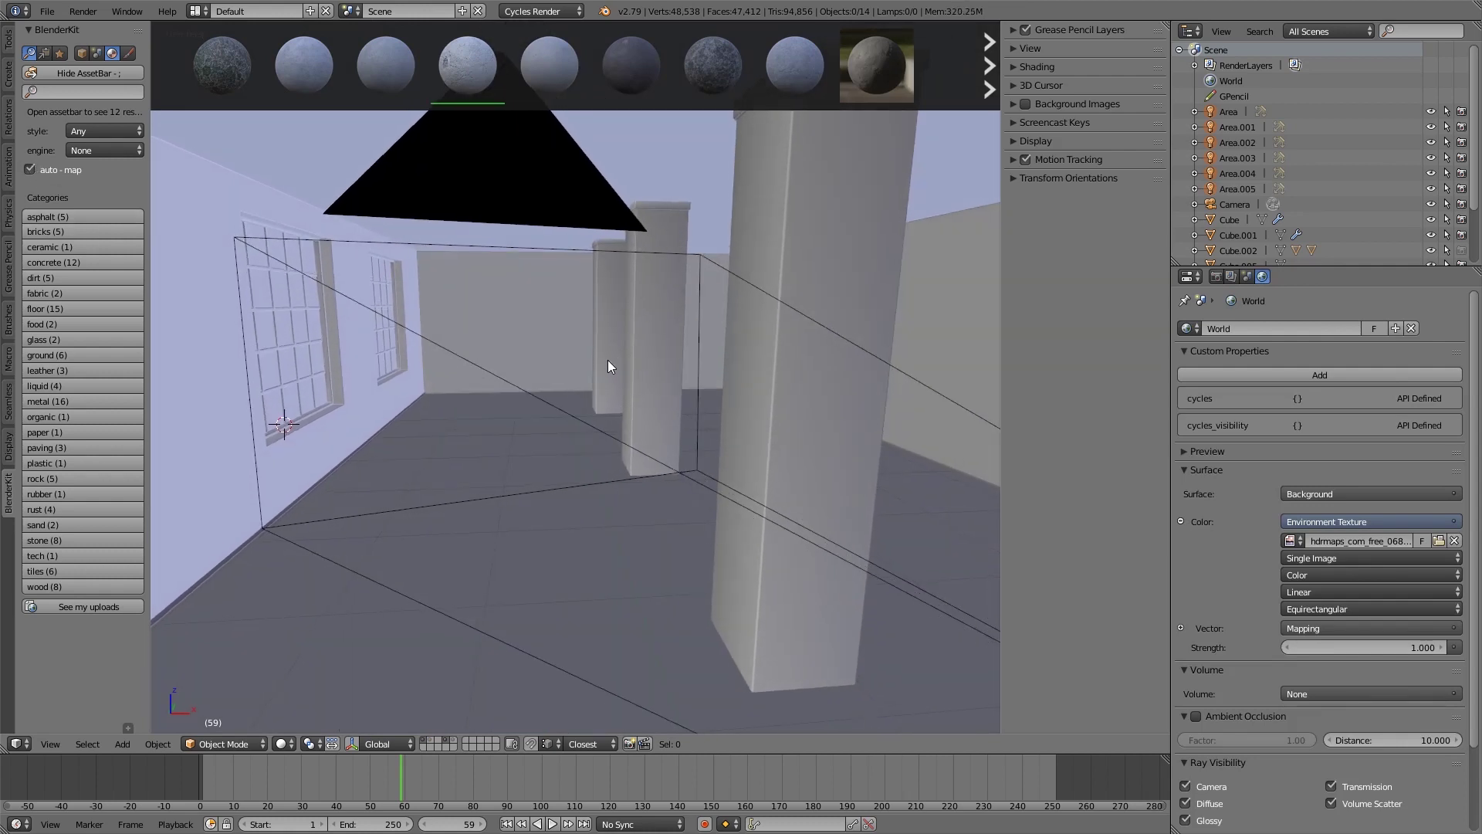
{"action": "key", "text": "alt+z"}
{"action": "middle_click_drag", "start_coordinate": [567, 354], "coordinate": [650, 332]}
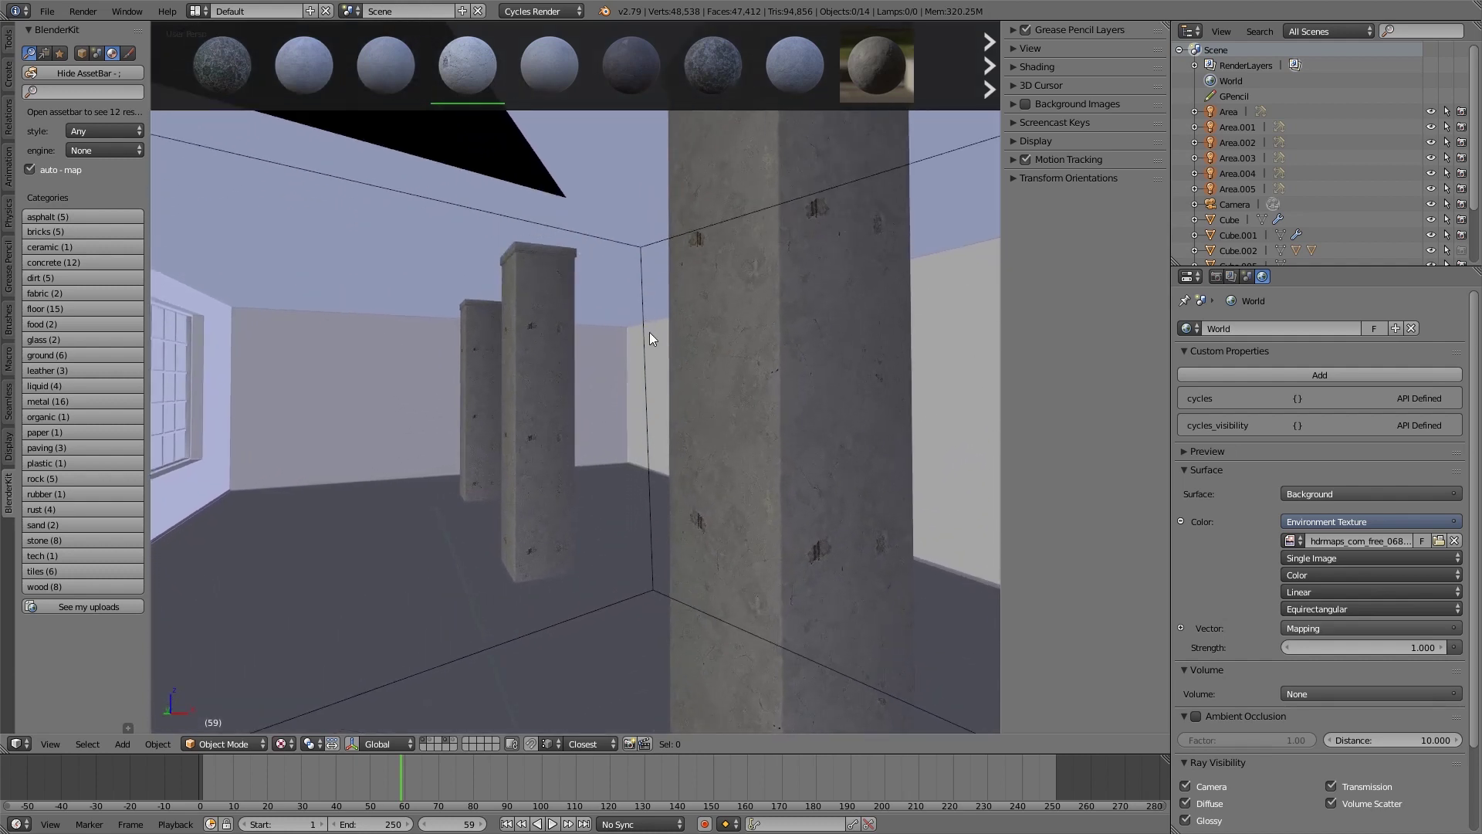
{"action": "right_click", "coordinate": [543, 407]}
{"action": "middle_click_drag", "start_coordinate": [432, 361], "coordinate": [351, 384]}
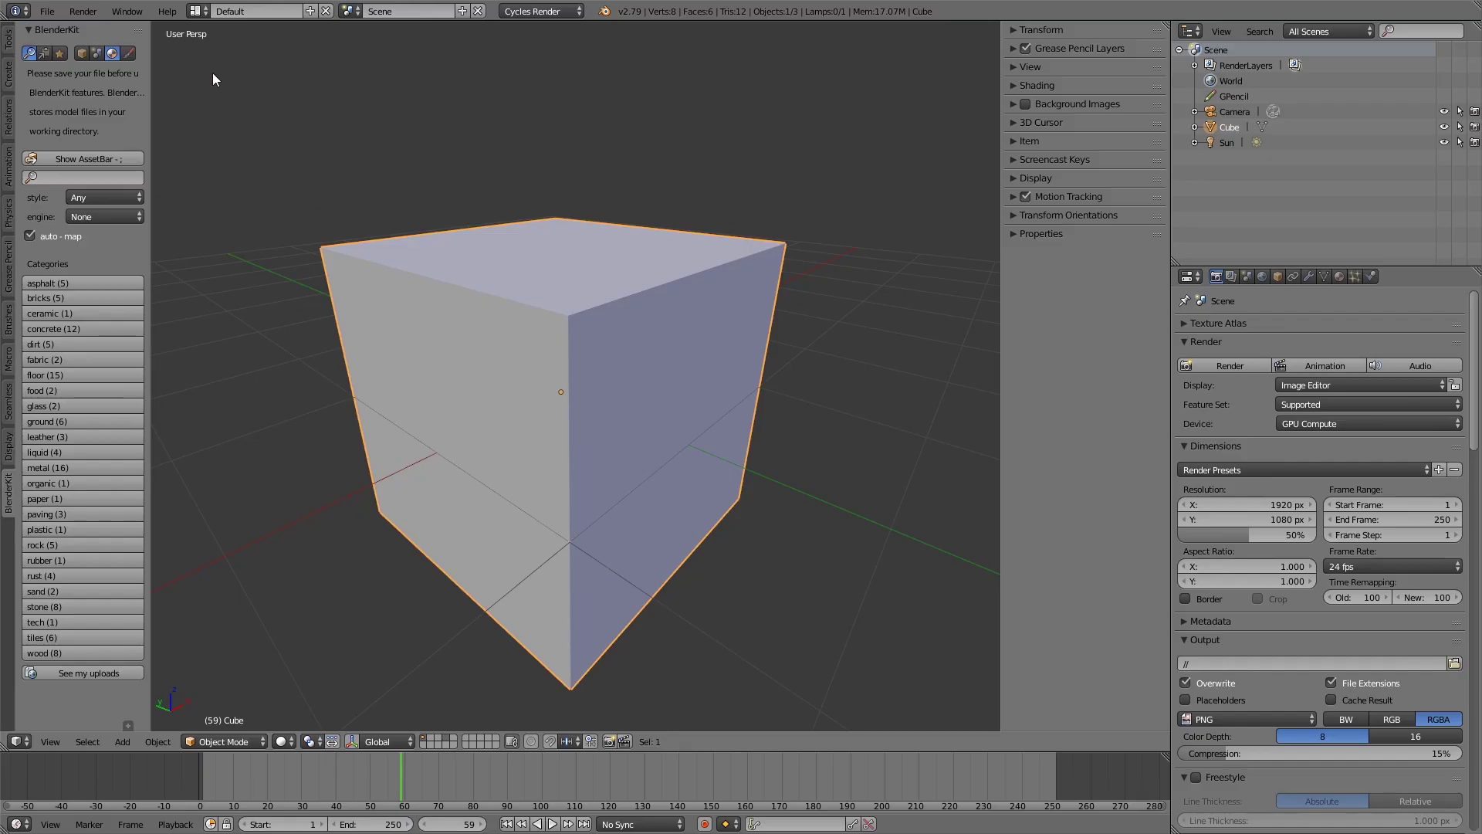
Switch BlenderKit to brushes and put the cube into Sculpt Mode.
{"action": "left_click", "coordinate": [129, 53]}
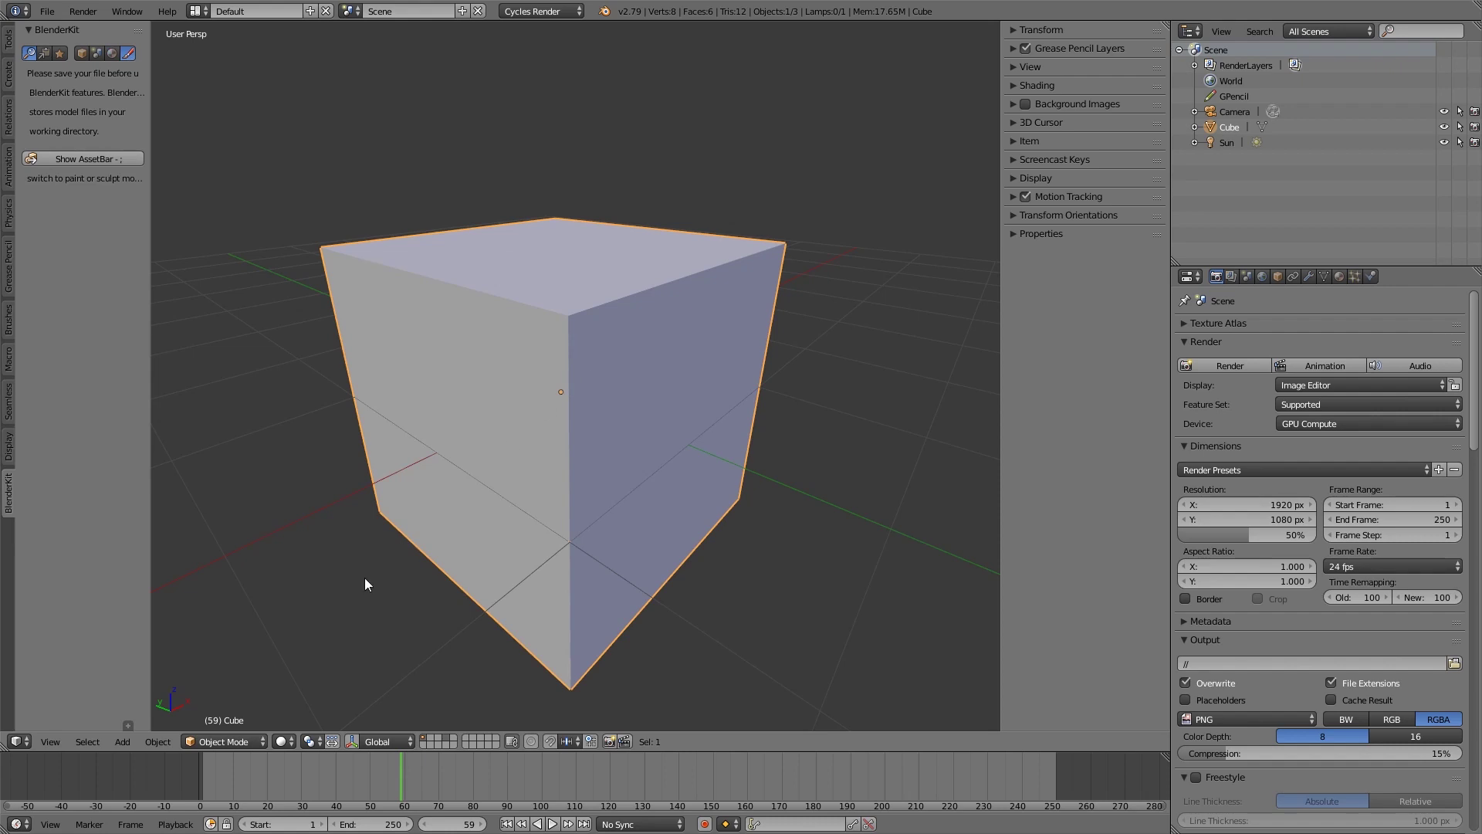
{"action": "left_click", "coordinate": [243, 731]}
{"action": "left_click", "coordinate": [243, 688]}
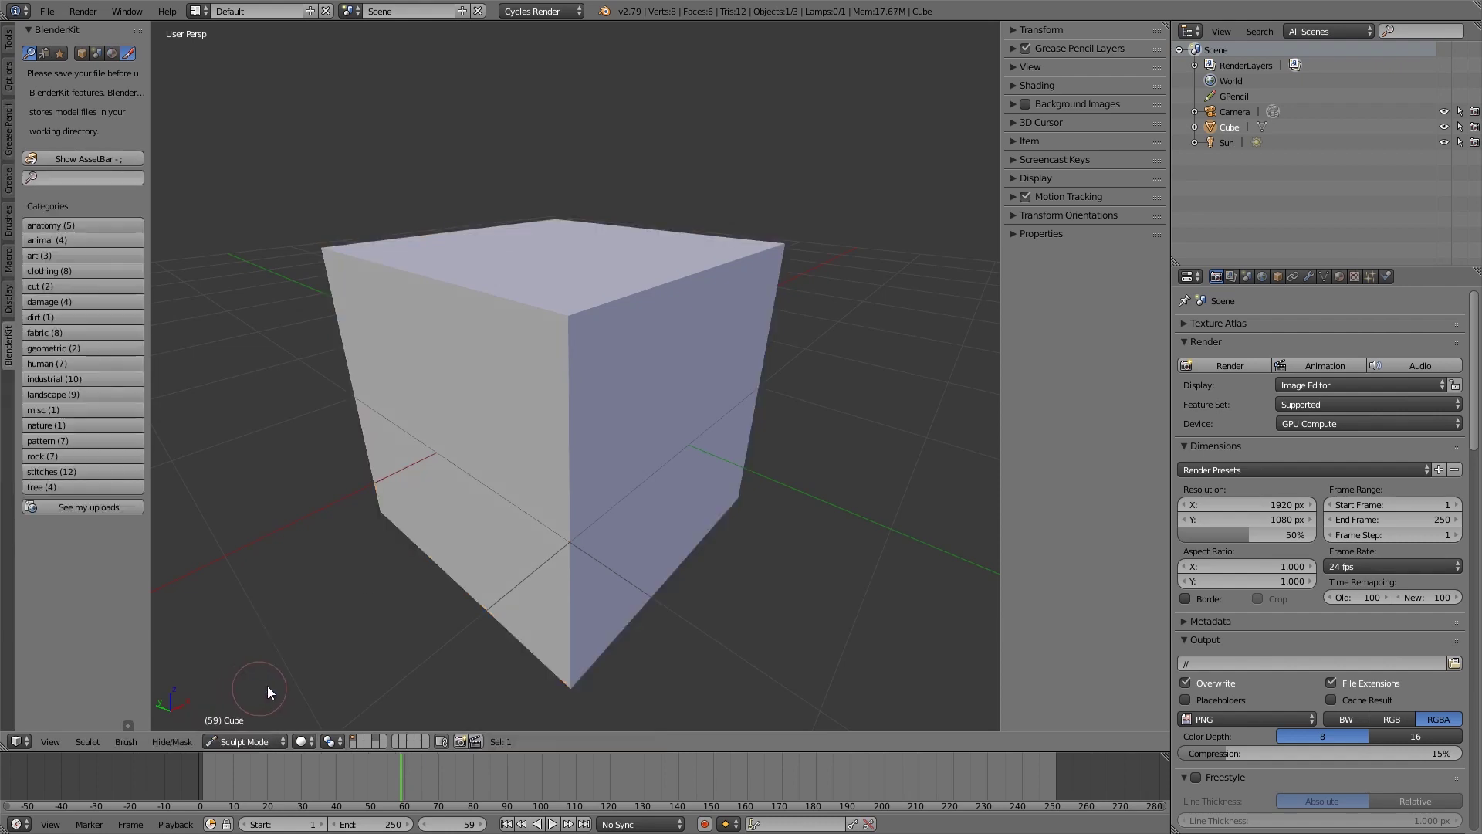
Add a Multiresolution modifier to the cube and subdivide it up to level 7.
{"action": "left_click", "coordinate": [1310, 276]}
{"action": "left_click", "coordinate": [1311, 327]}
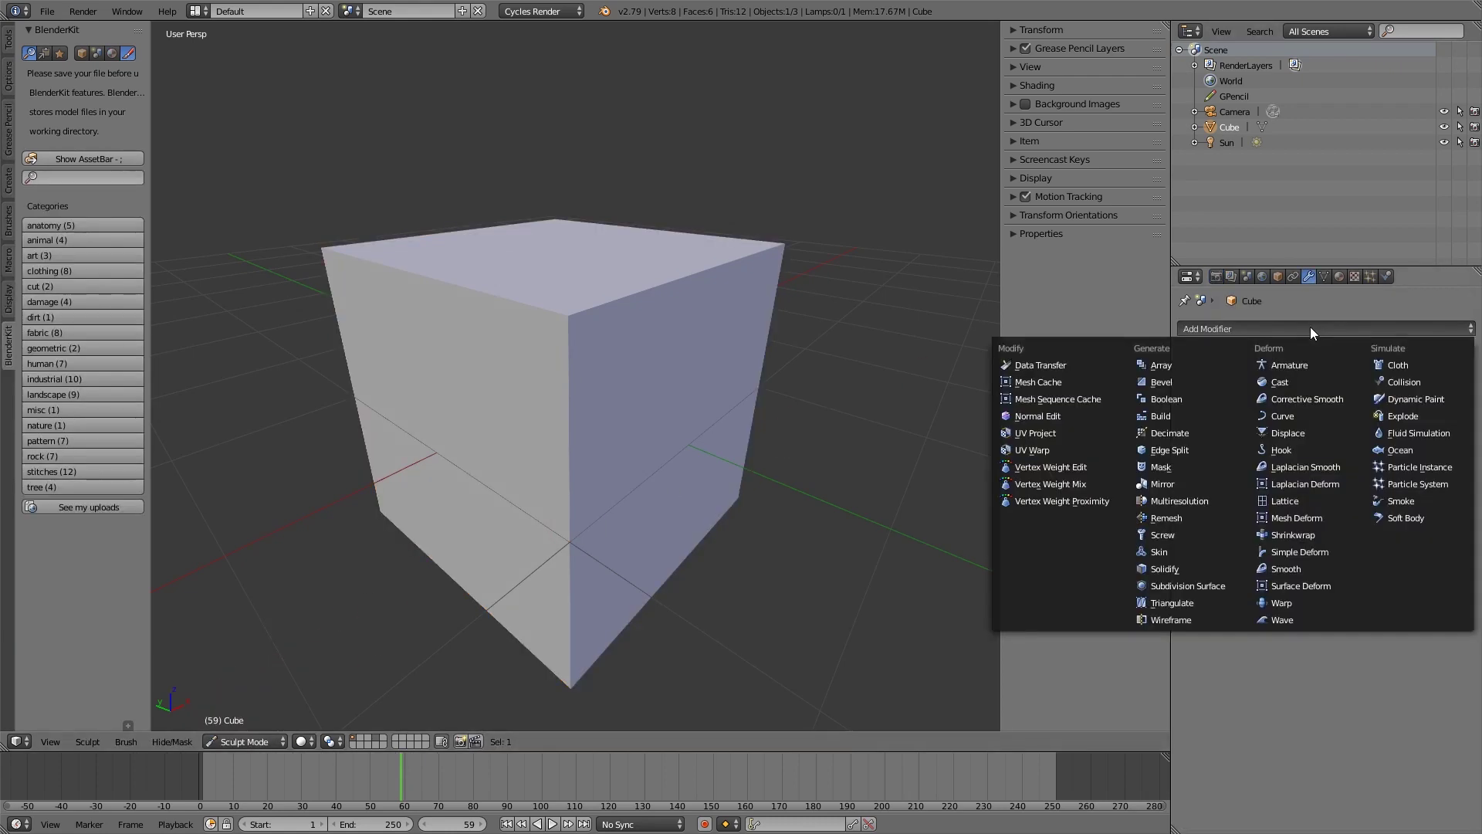
{"action": "left_click", "coordinate": [1190, 500]}
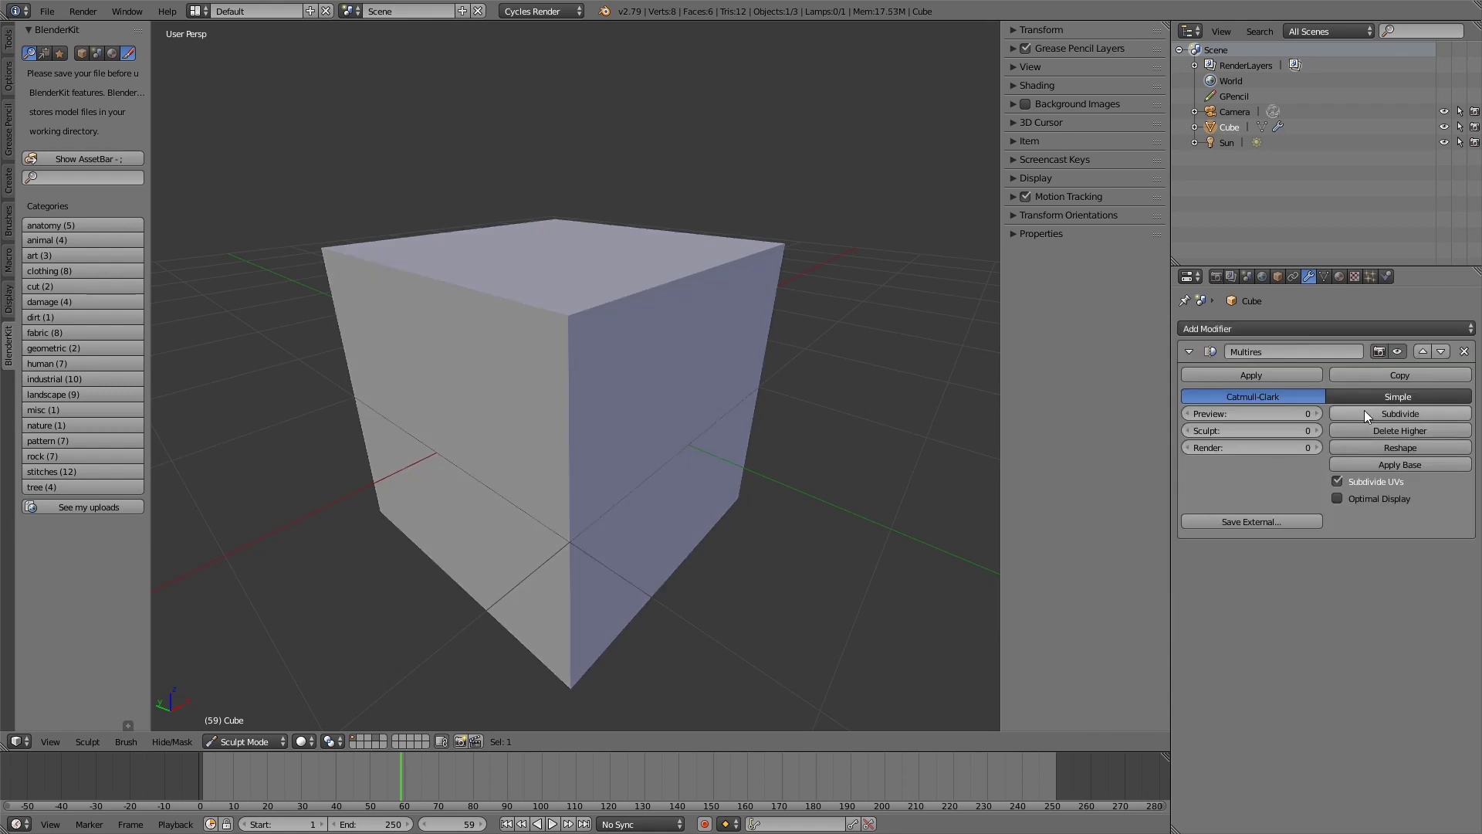
{"action": "left_click", "coordinate": [1367, 413]}
{"action": "left_click", "coordinate": [1367, 413]}
{"action": "left_click", "coordinate": [1366, 413]}
{"action": "left_click", "coordinate": [1366, 413]}
{"action": "left_click", "coordinate": [1368, 413]}
{"action": "left_click", "coordinate": [1368, 413]}
{"action": "left_click", "coordinate": [1369, 413]}
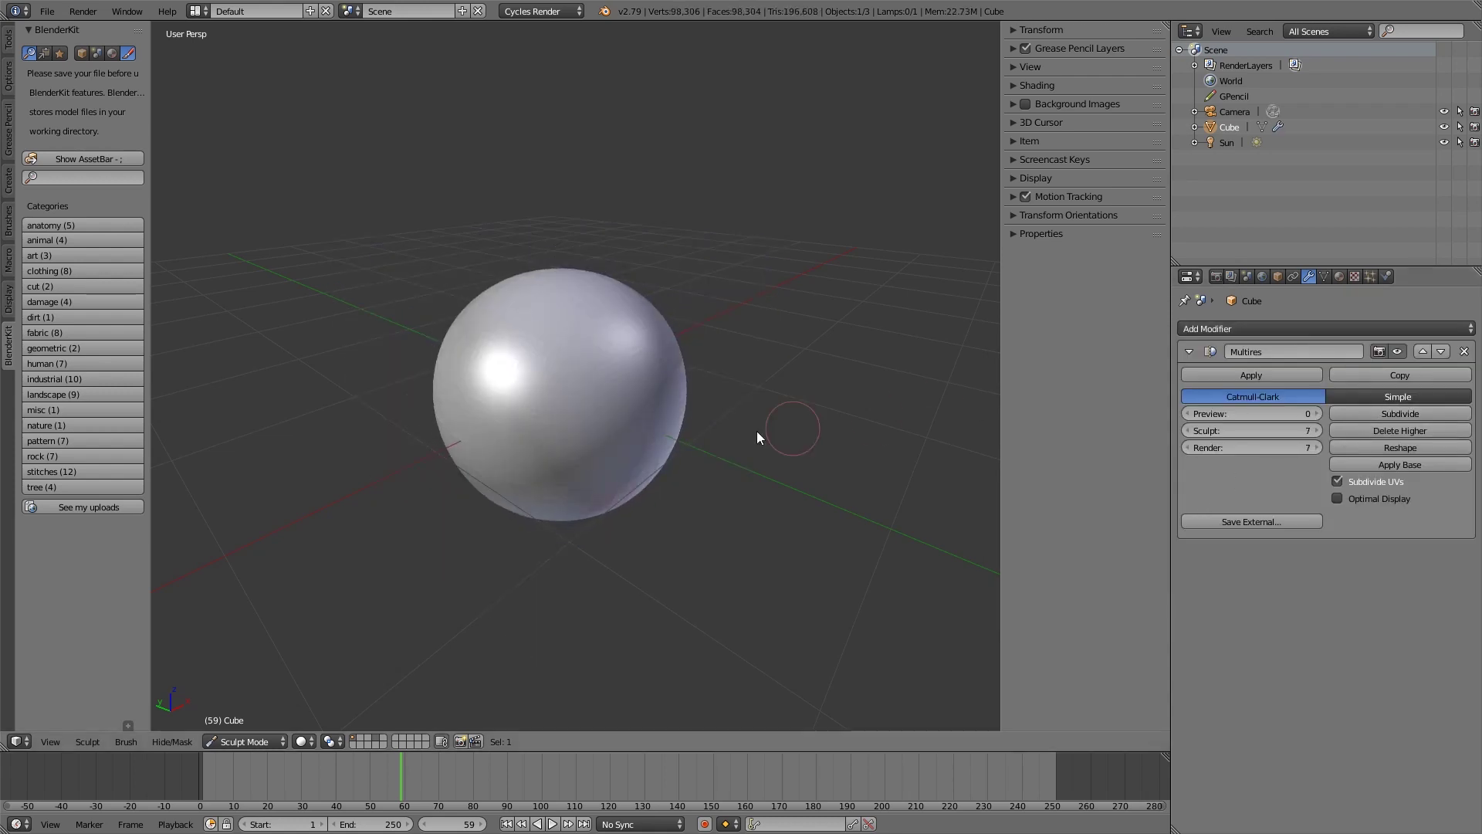
{"action": "scroll", "coordinate": [527, 446], "scroll_direction": "up", "scroll_amount": 5}
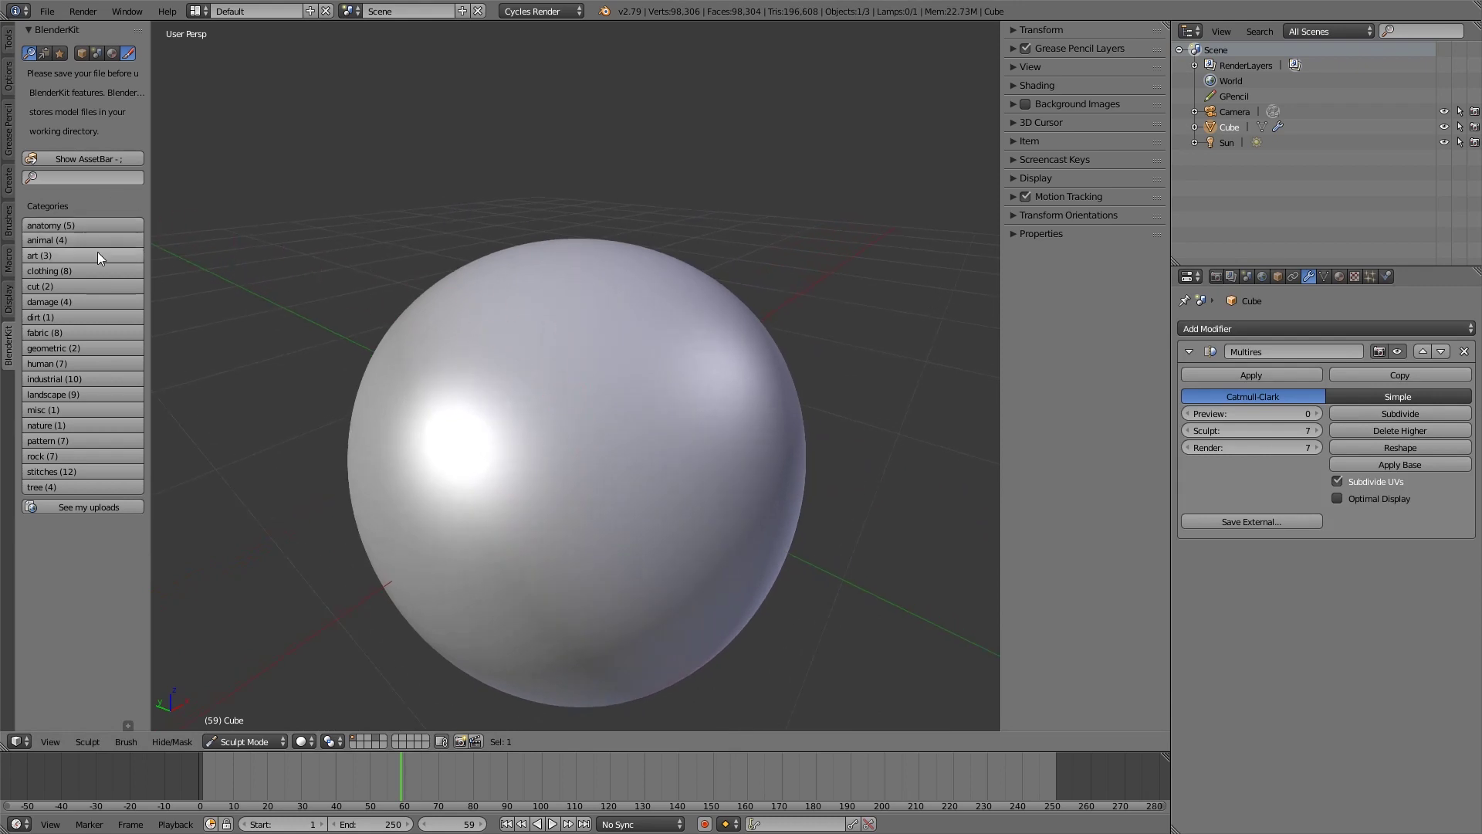
{"action": "left_click", "coordinate": [84, 376]}
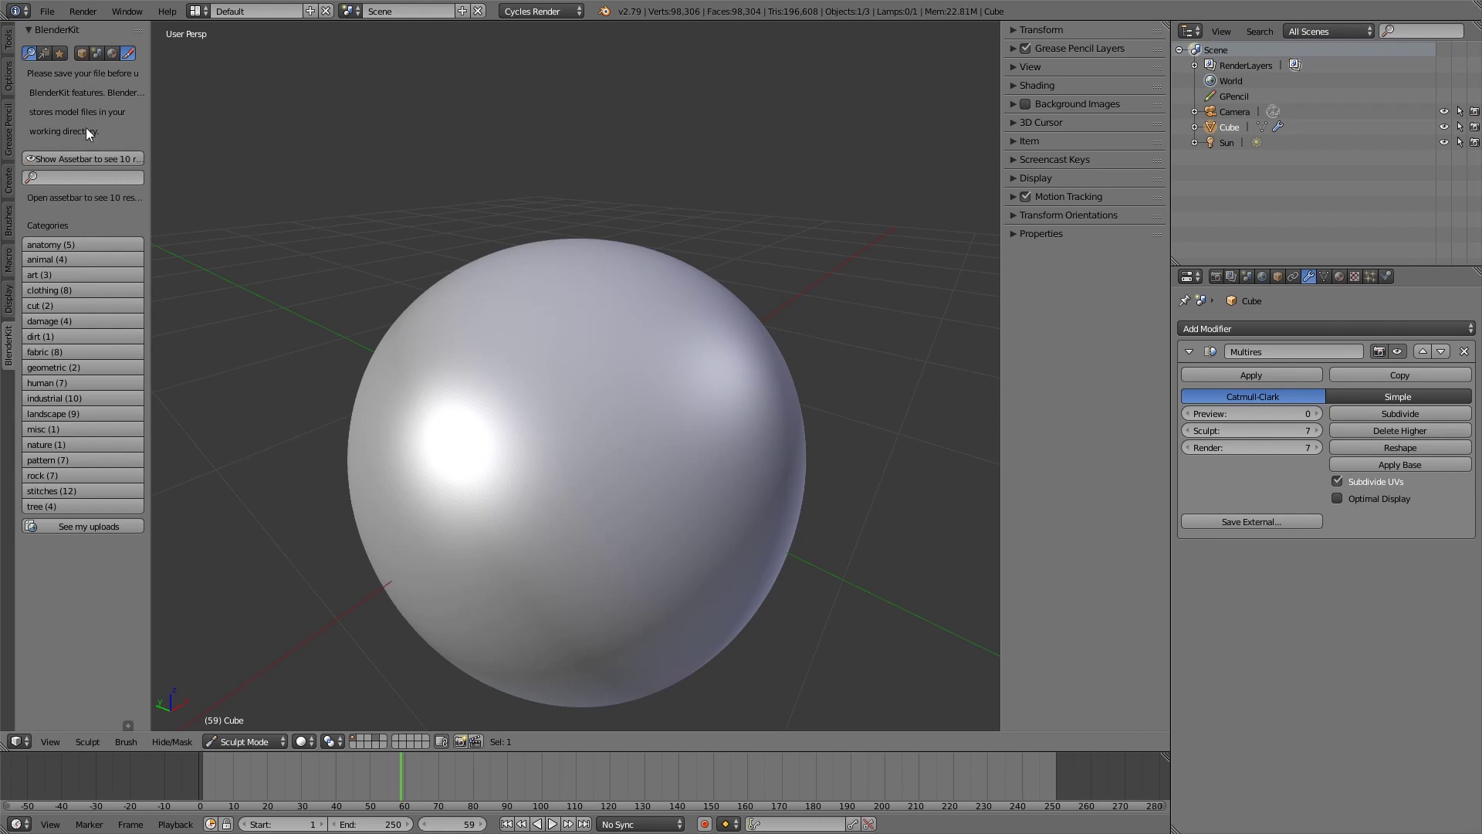
Pick the bolts seam brush from the asset bar and stamp a bolted seam across the sphere.
{"action": "left_click", "coordinate": [91, 158]}
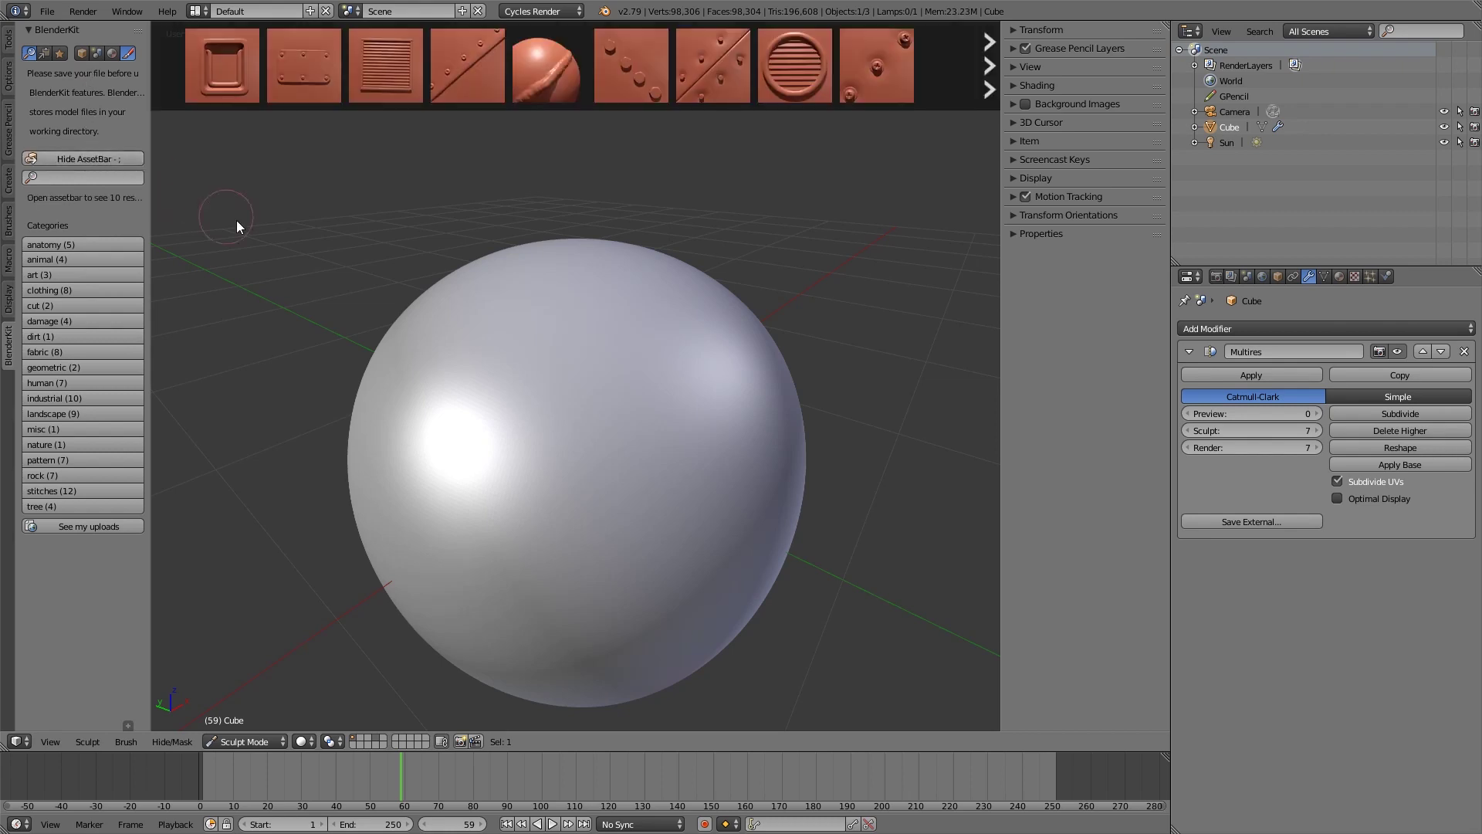
{"action": "mouse_move", "coordinate": [488, 54]}
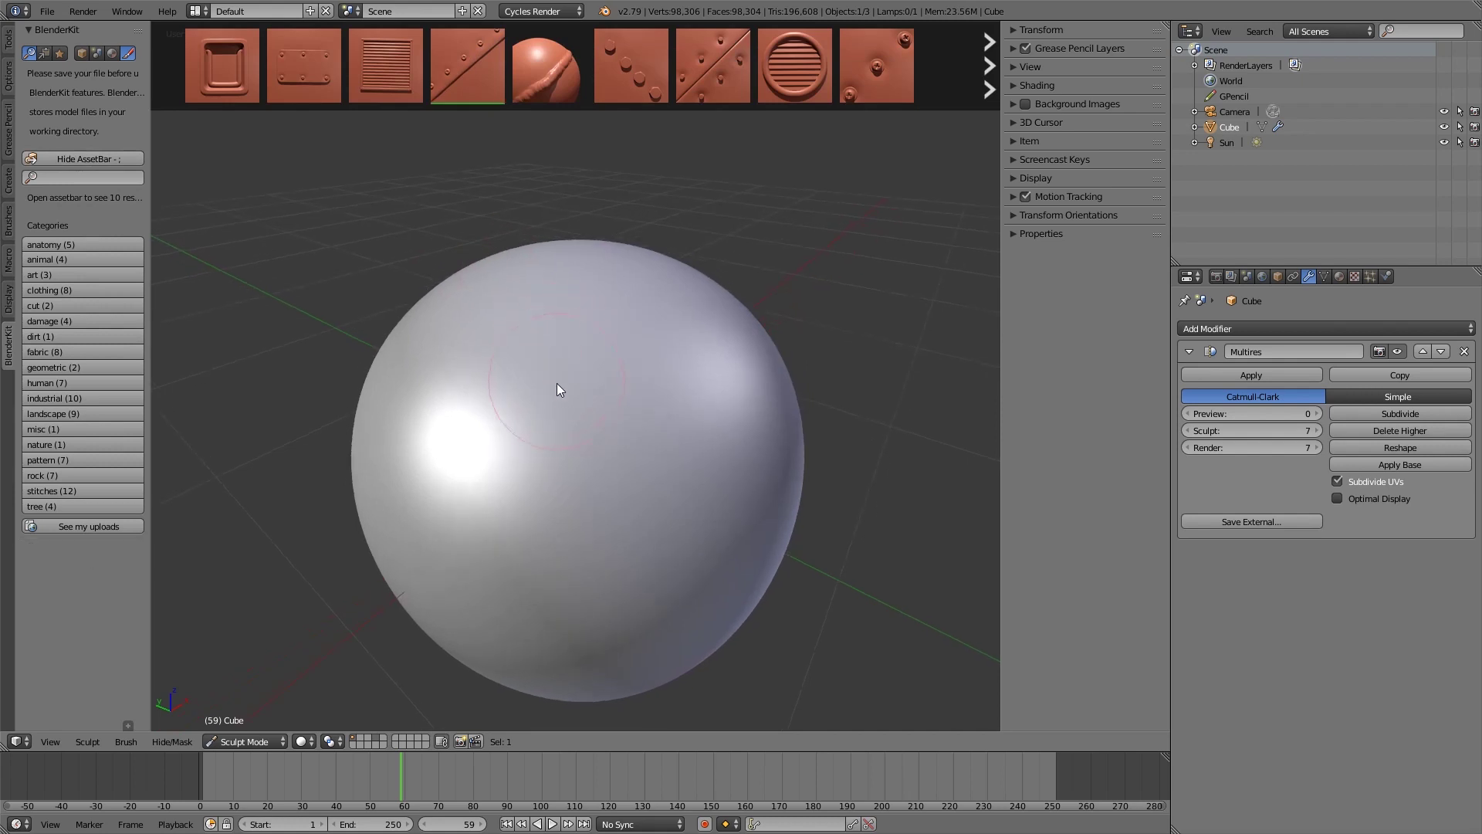
{"action": "scroll", "coordinate": [558, 383], "scroll_direction": "up", "scroll_amount": 2}
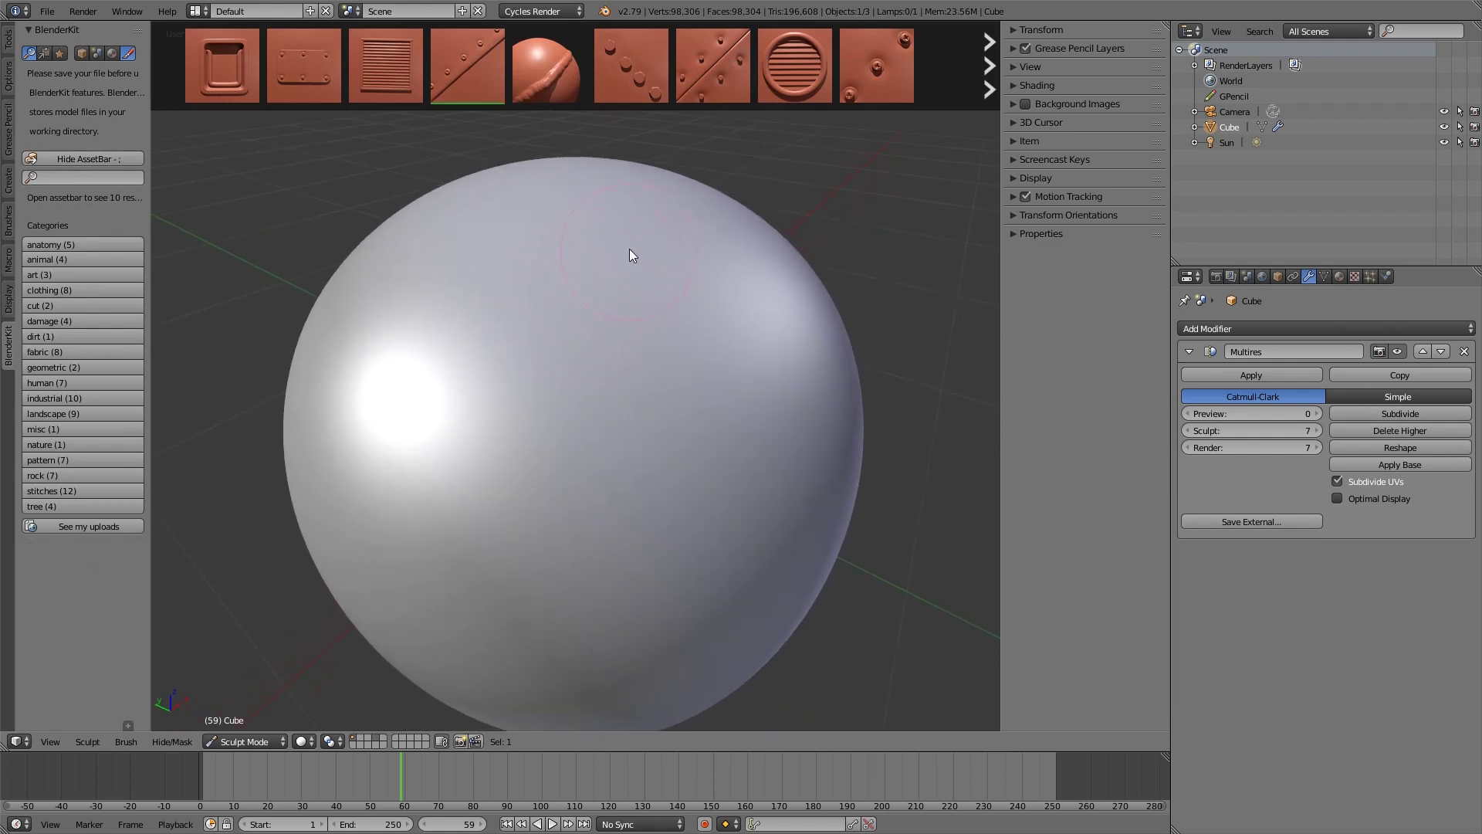
{"action": "left_click_drag", "start_coordinate": [542, 408], "coordinate": [498, 480]}
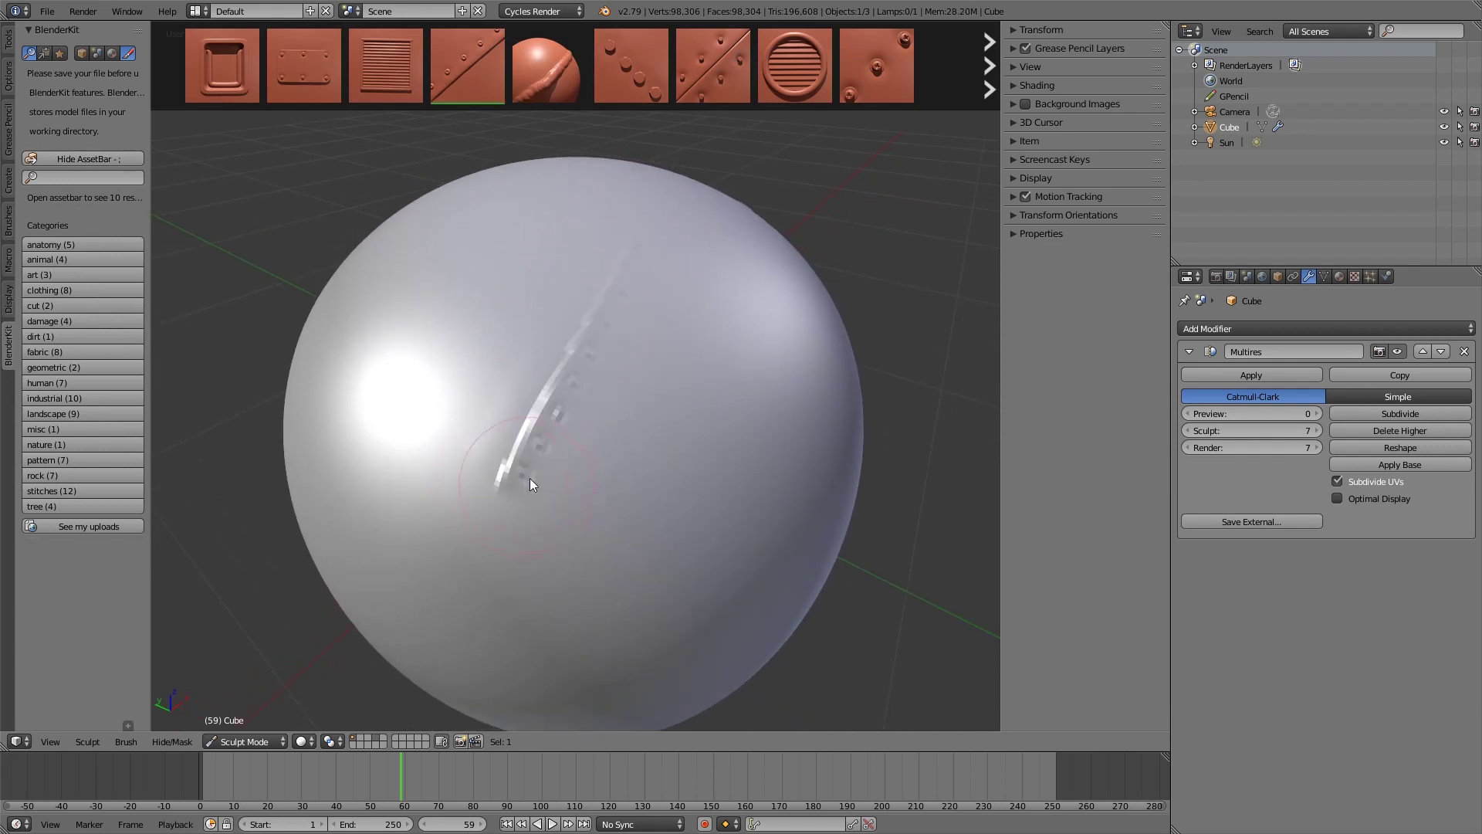
{"action": "middle_click_drag", "start_coordinate": [529, 478], "coordinate": [710, 420]}
Raise the Multires level to 8 and stamp a second bolt seam.
{"action": "left_click", "coordinate": [1401, 413]}
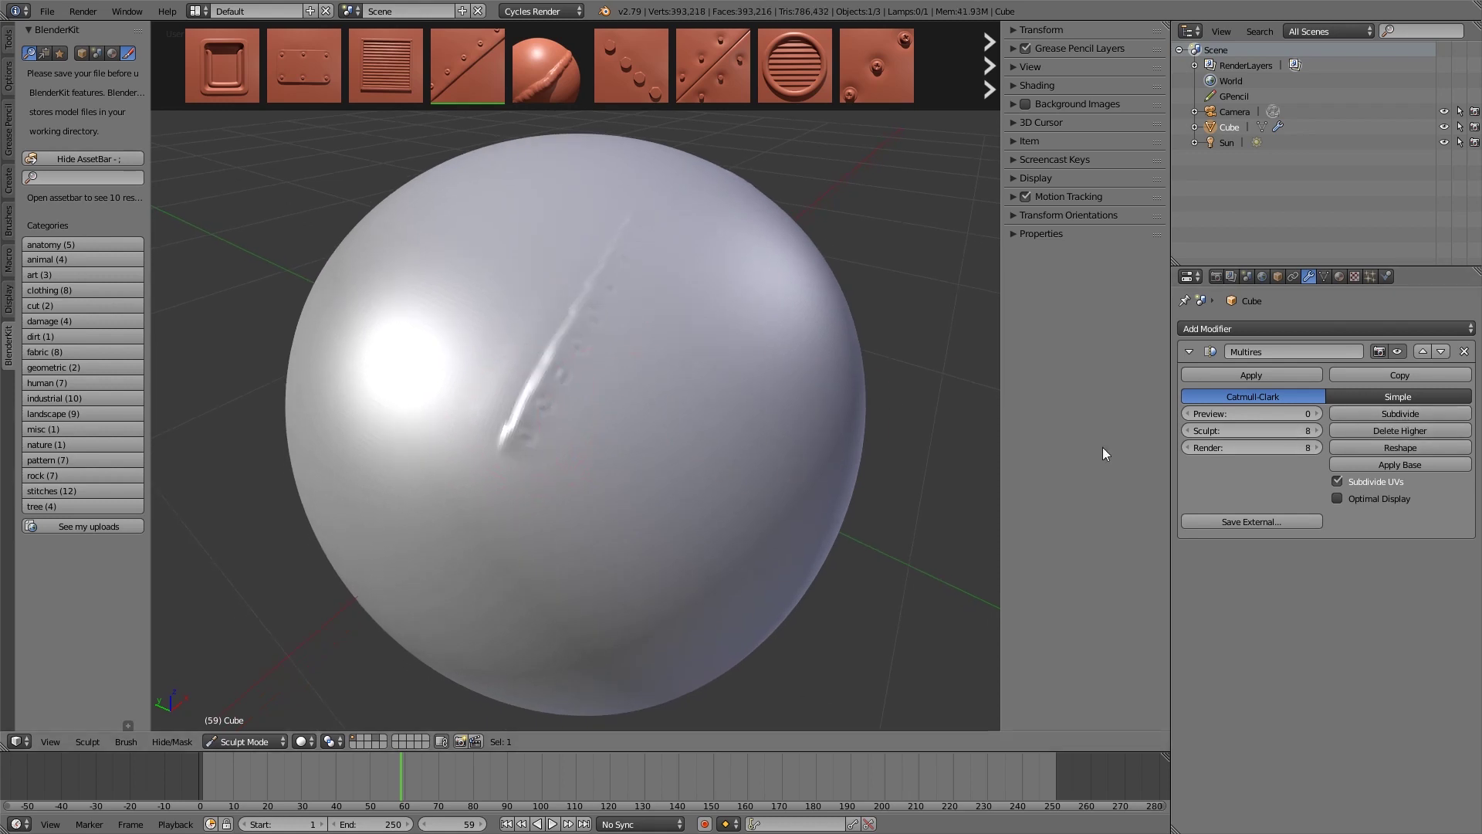
{"action": "mouse_move", "coordinate": [888, 432]}
{"action": "middle_mouse_down"}
{"action": "mouse_move", "coordinate": [690, 410]}
{"action": "mouse_move", "coordinate": [562, 328]}
{"action": "middle_mouse_up"}
{"action": "mouse_move", "coordinate": [563, 330]}
{"action": "left_mouse_down"}
{"action": "mouse_move", "coordinate": [695, 446]}
{"action": "mouse_move", "coordinate": [735, 423]}
{"action": "left_mouse_up"}
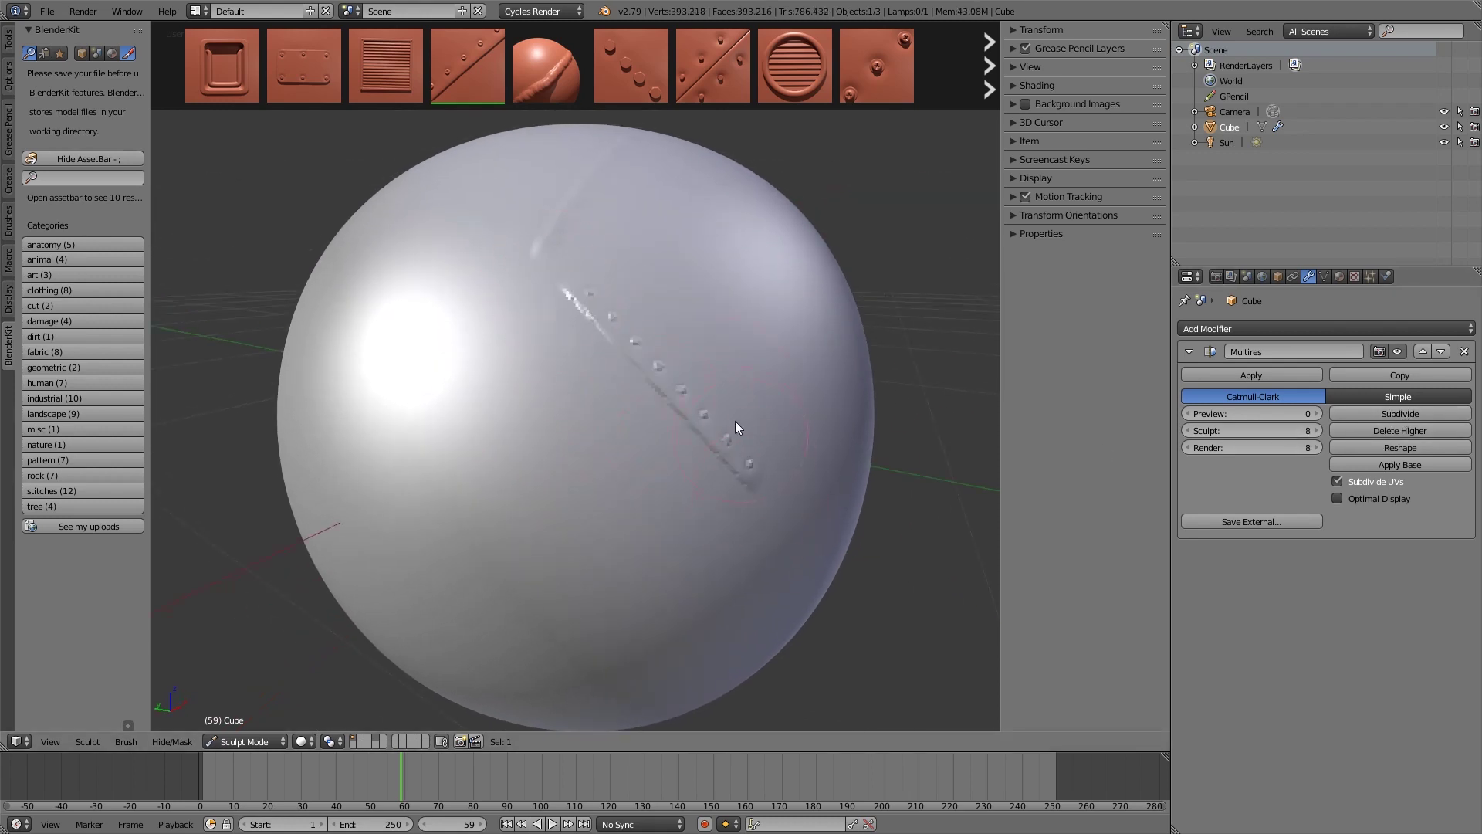
Download the bolts hexagonal, bolts seam 2 sided and bolts with washers brushes.
{"action": "left_click", "coordinate": [723, 54]}
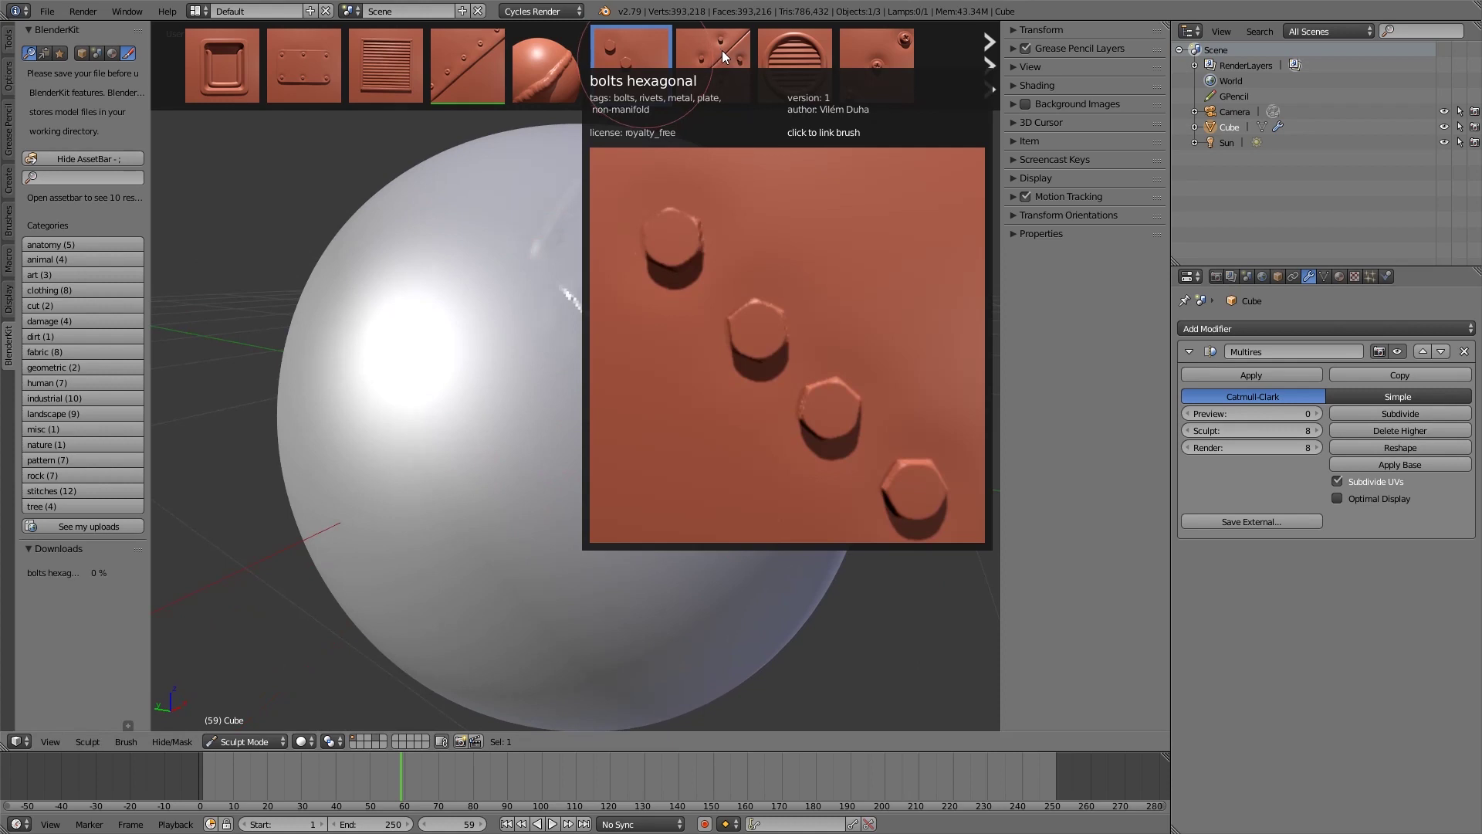
{"action": "left_click", "coordinate": [722, 50]}
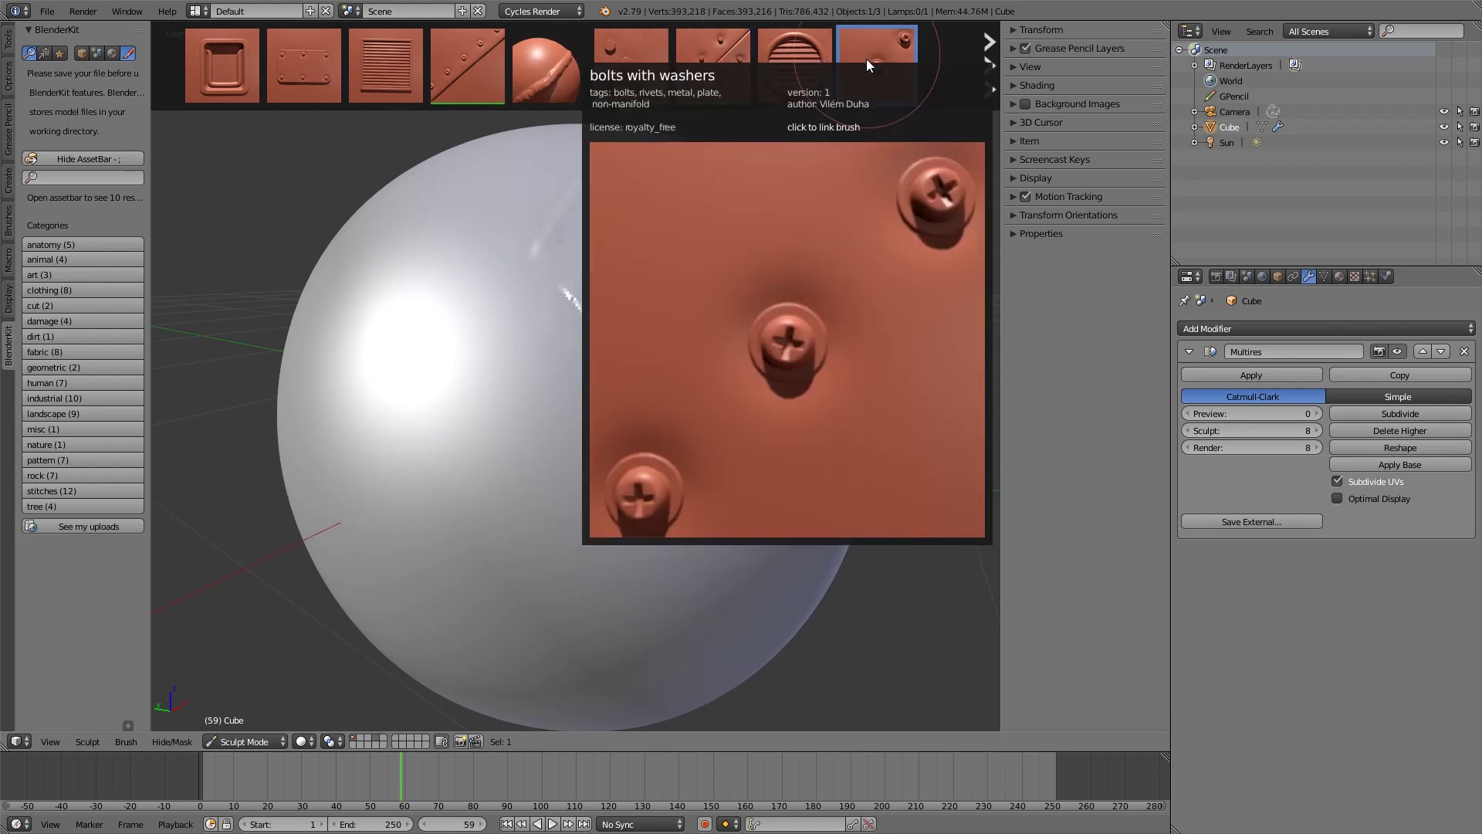
{"action": "left_click", "coordinate": [865, 61]}
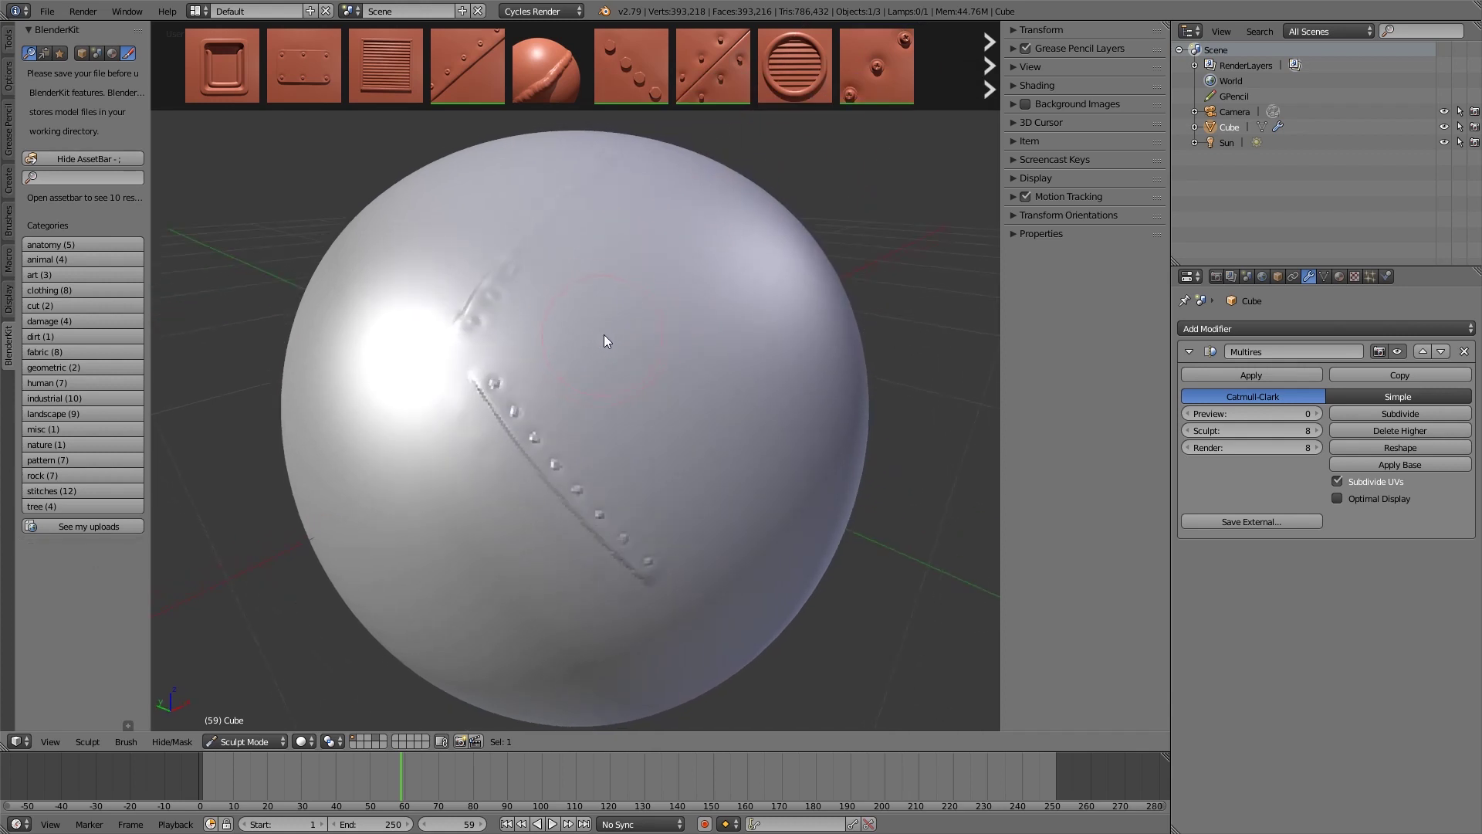
Stamp a row of washer bolts, then several bolts seam 2 sided lines onto the sphere.
{"action": "middle_click_drag", "start_coordinate": [606, 340], "coordinate": [543, 431]}
{"action": "left_click_drag", "start_coordinate": [502, 502], "coordinate": [665, 289]}
{"action": "left_click", "coordinate": [716, 87]}
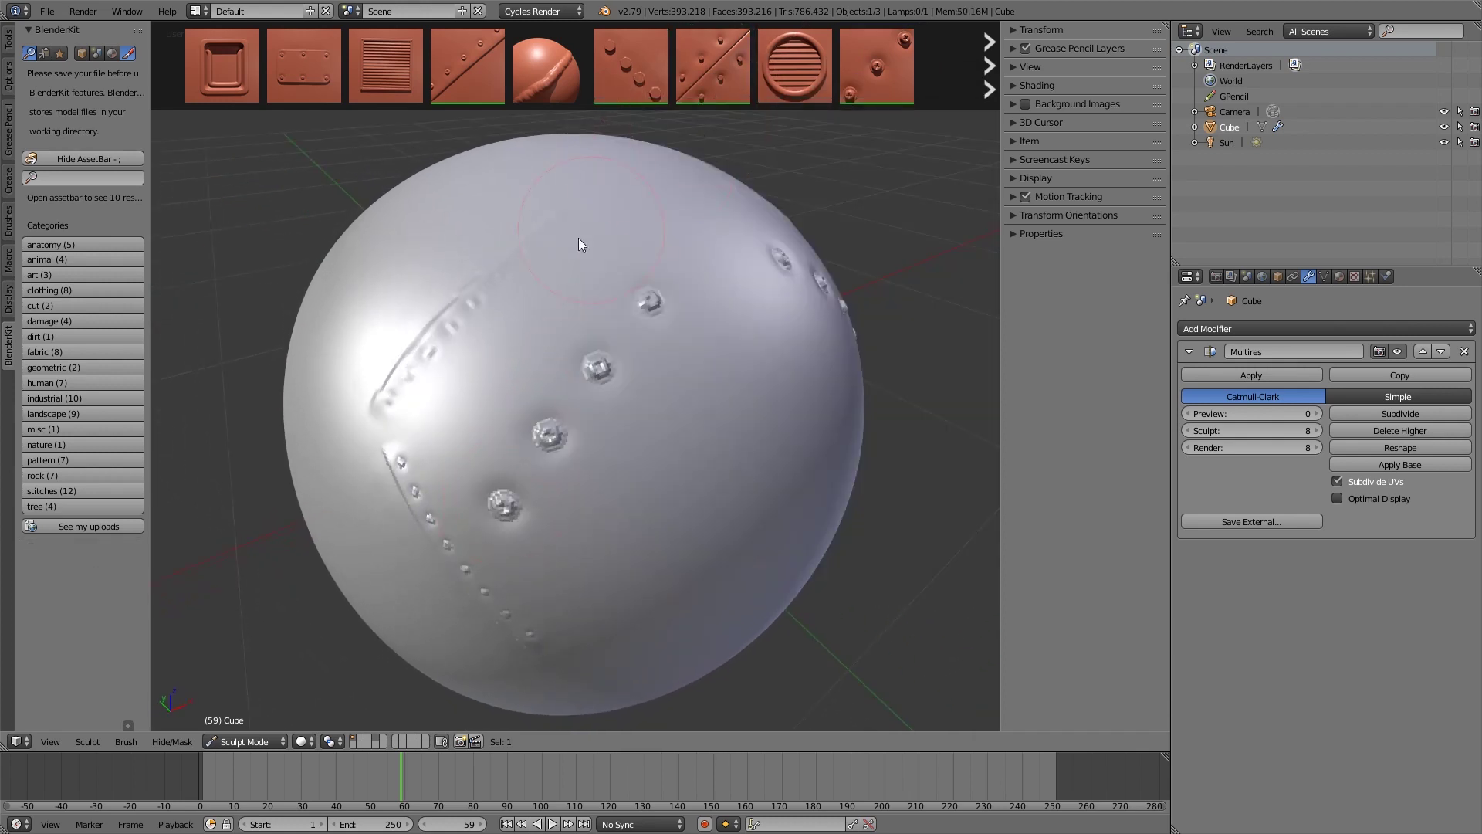
{"action": "left_click_drag", "start_coordinate": [436, 244], "coordinate": [719, 246]}
{"action": "mouse_move", "coordinate": [701, 256]}
{"action": "middle_mouse_down"}
{"action": "mouse_move", "coordinate": [673, 348]}
{"action": "mouse_move", "coordinate": [694, 211]}
{"action": "middle_mouse_up"}
{"action": "left_click_drag", "start_coordinate": [697, 191], "coordinate": [521, 334]}
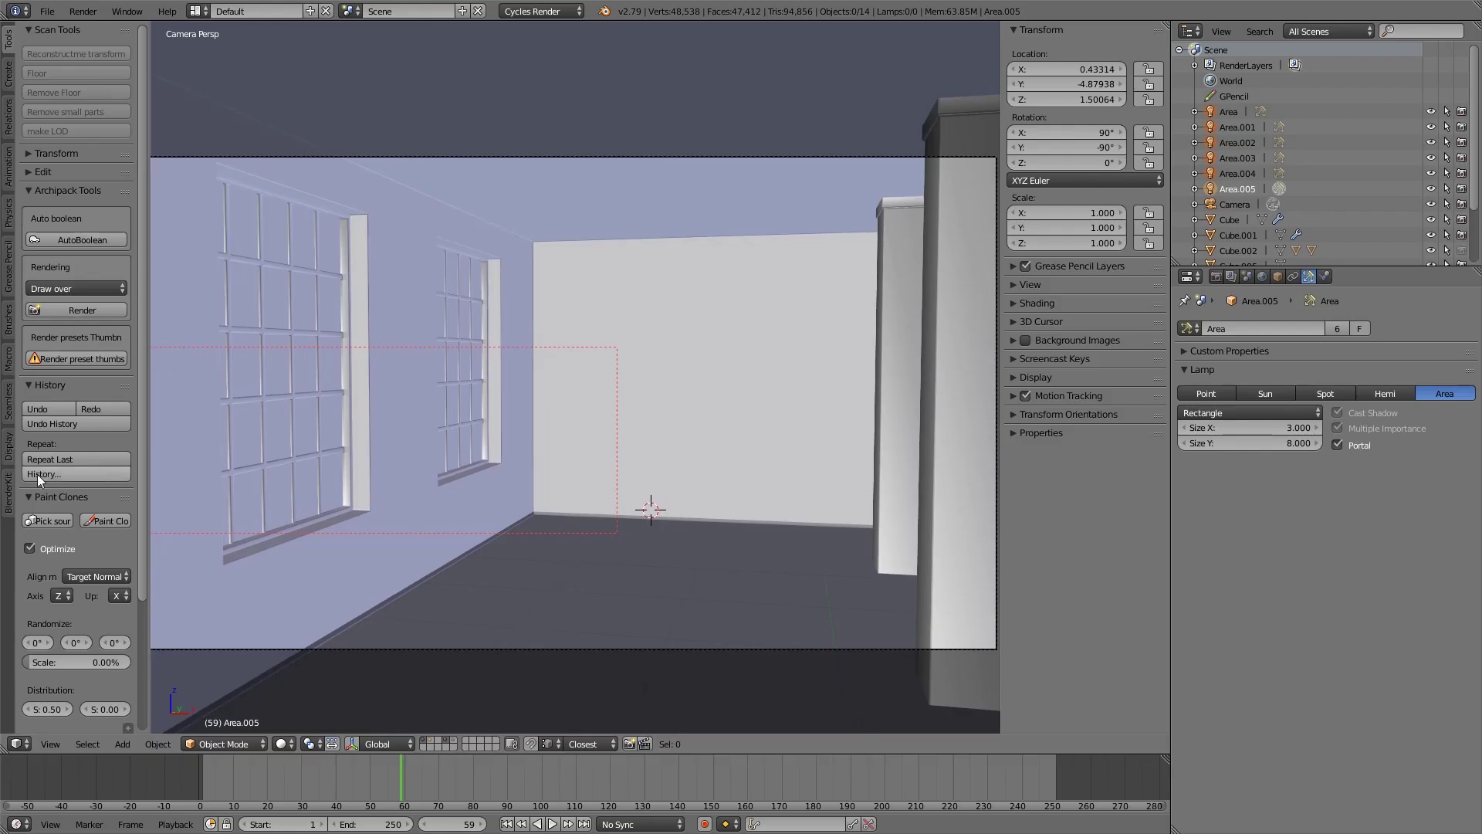
Set BlenderKit to Models, show the asset bar with ; and open the furniture category.
{"action": "left_click", "coordinate": [8, 494]}
{"action": "left_click", "coordinate": [82, 55]}
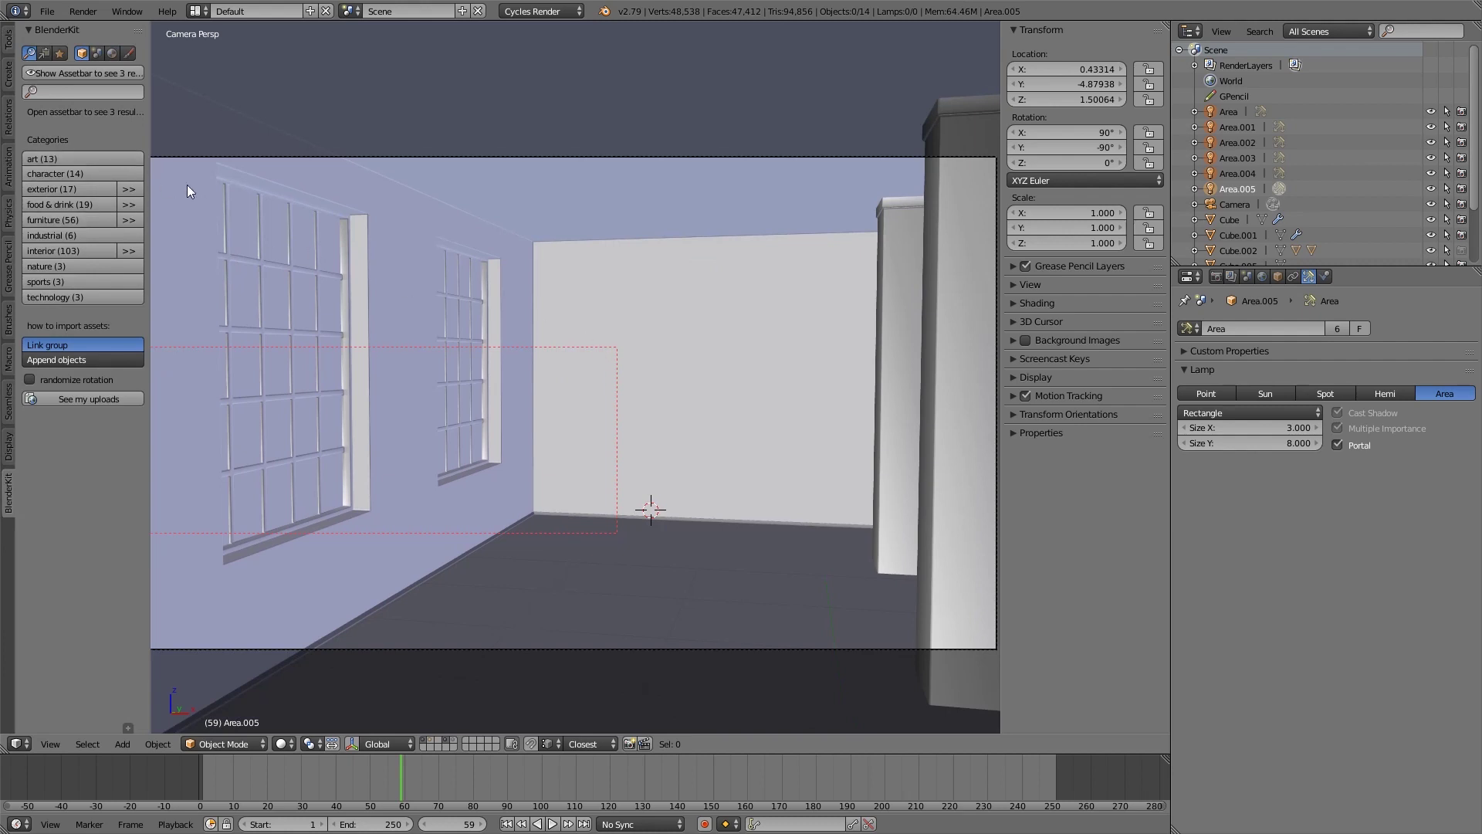
{"action": "middle_click_drag", "start_coordinate": [546, 321], "coordinate": [491, 312]}
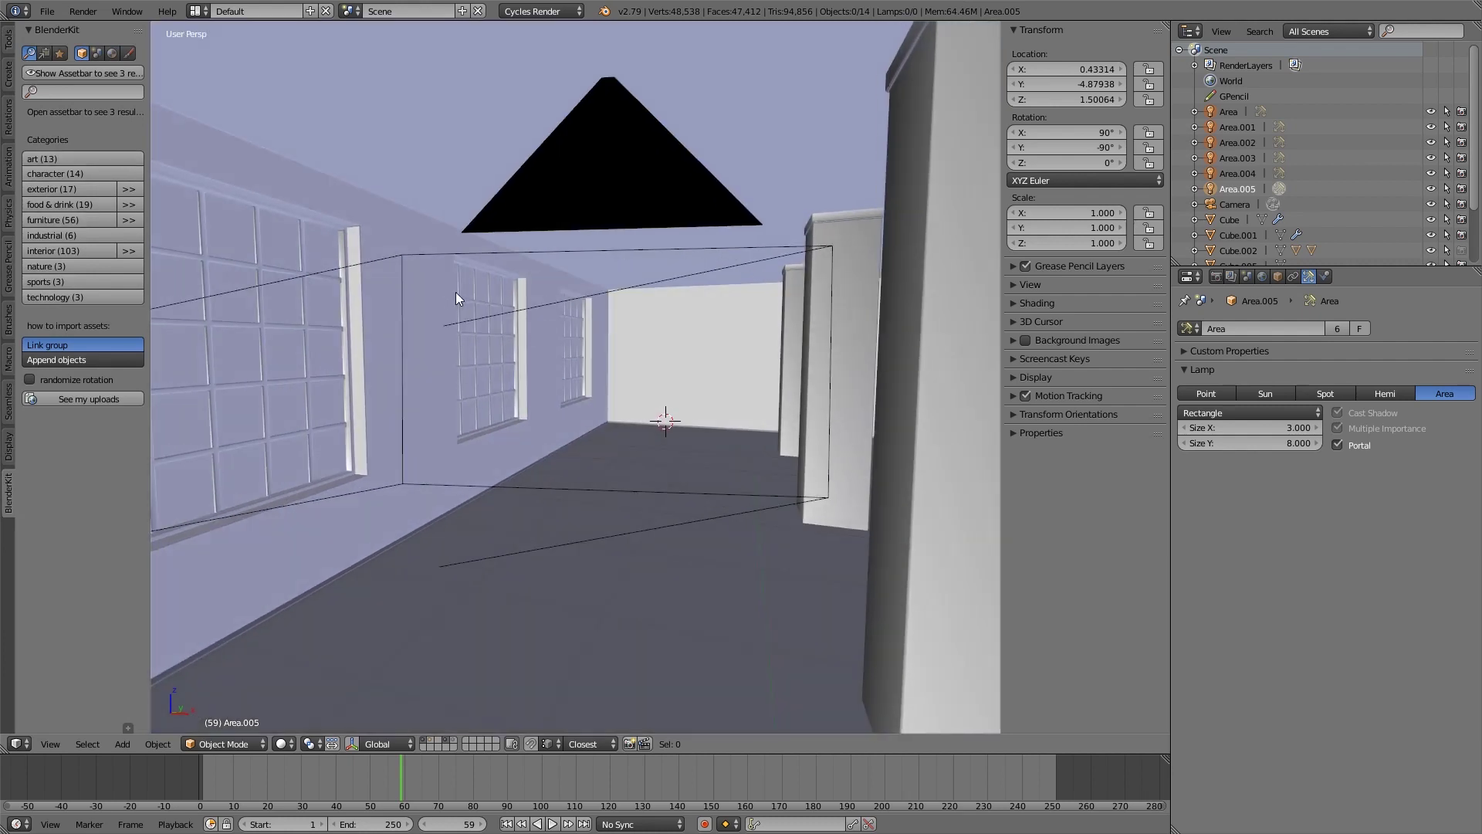
{"action": "key", "text": "semicolon"}
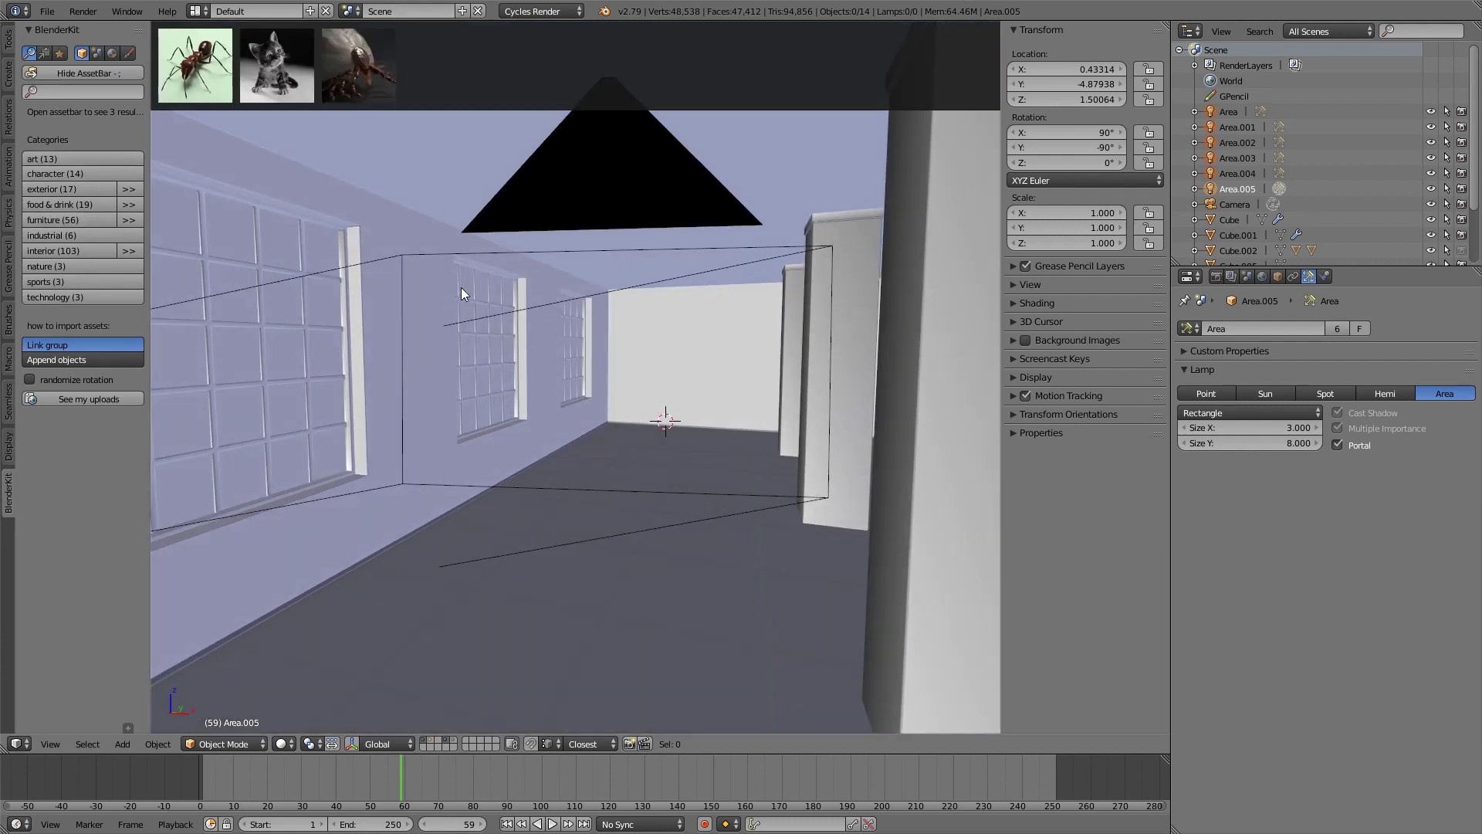
{"action": "left_click", "coordinate": [77, 233]}
{"action": "middle_click_drag", "start_coordinate": [556, 267], "coordinate": [510, 246]}
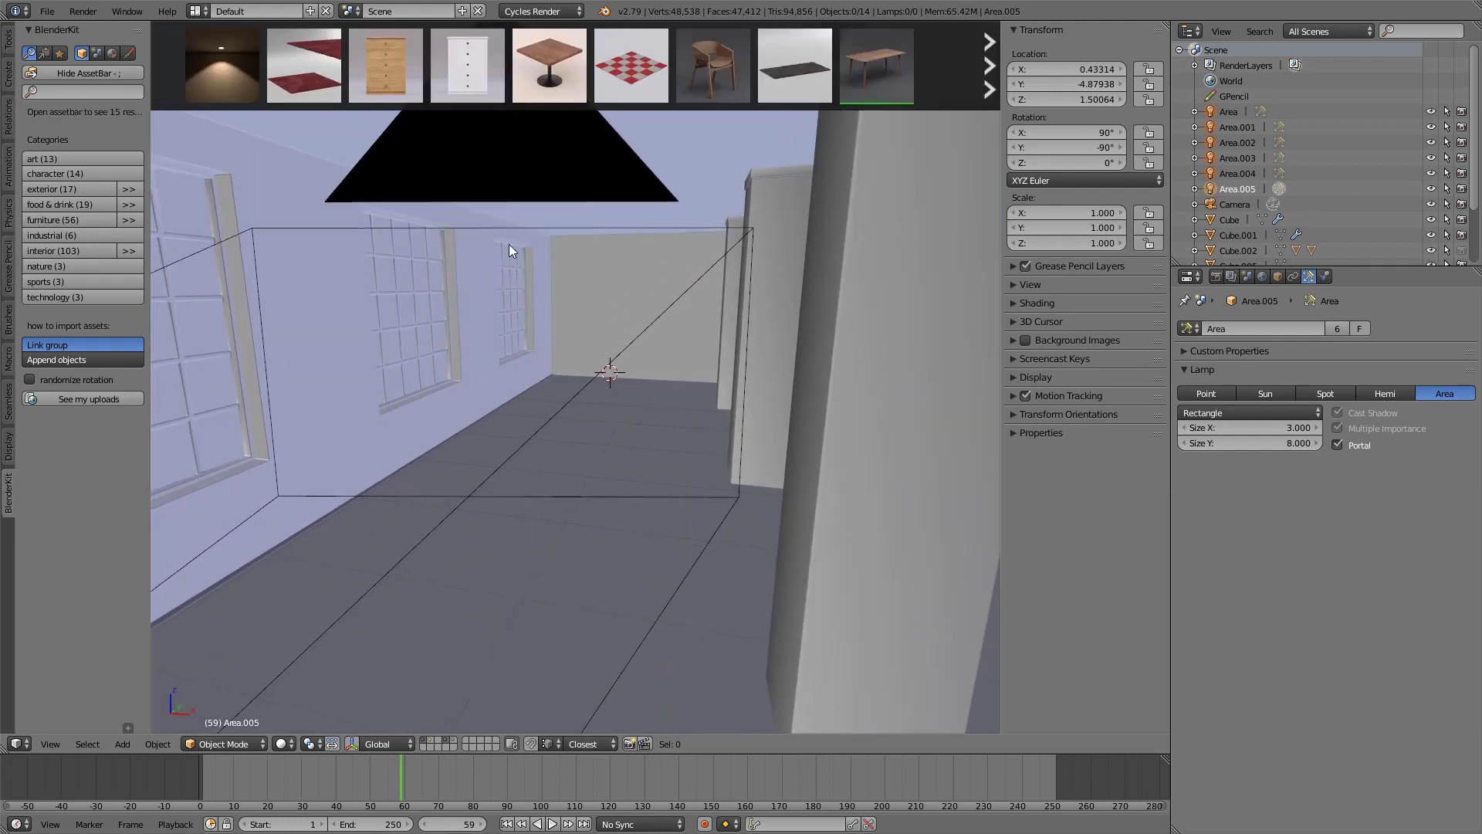
Drag the drawer cabinet, armchair and wooden table thumbnails onto the room floor.
{"action": "left_click_drag", "start_coordinate": [474, 74], "coordinate": [369, 498]}
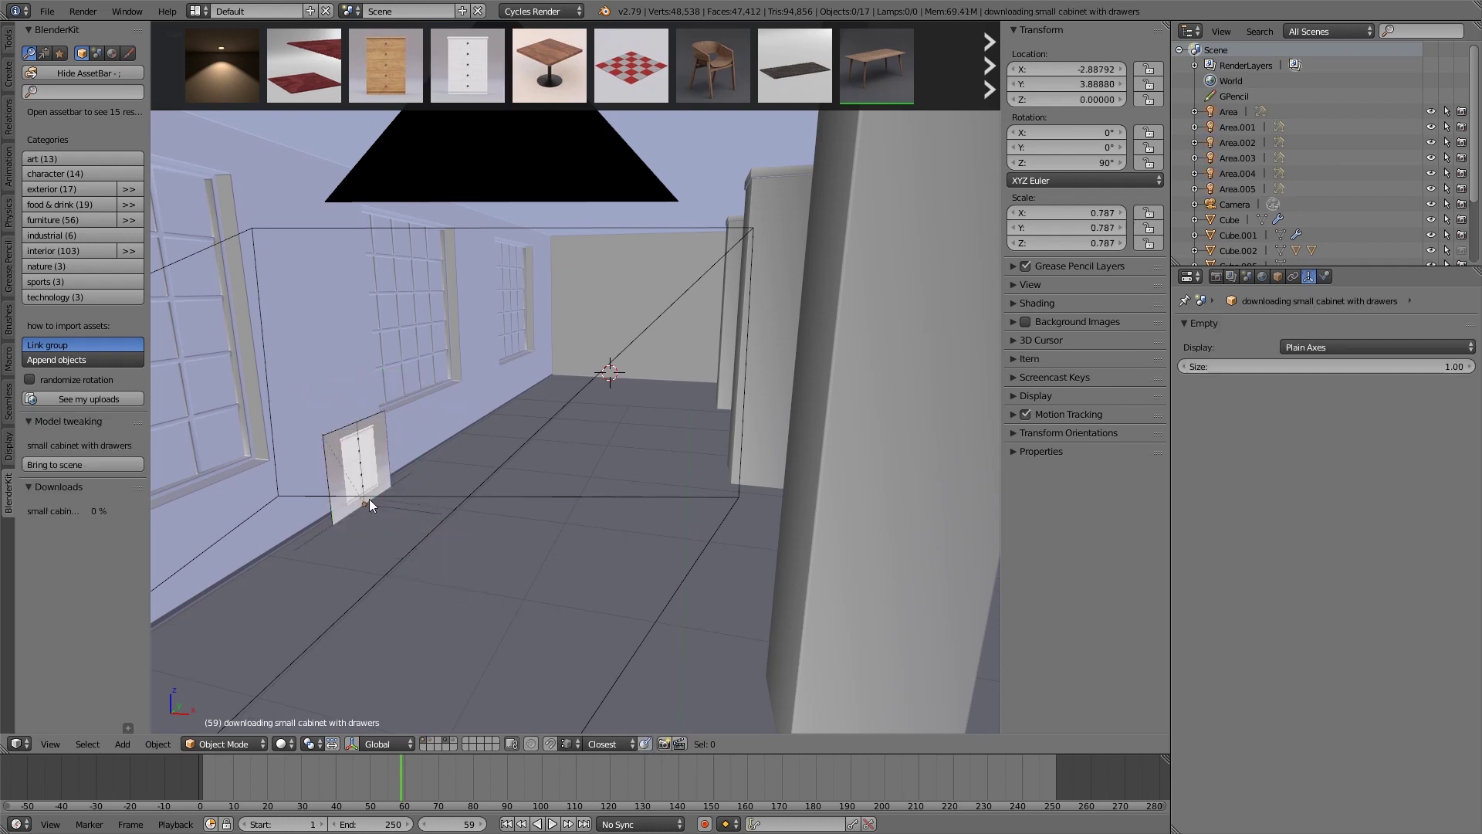
{"action": "middle_click_drag", "start_coordinate": [369, 498], "coordinate": [542, 497]}
{"action": "mouse_move", "coordinate": [717, 72]}
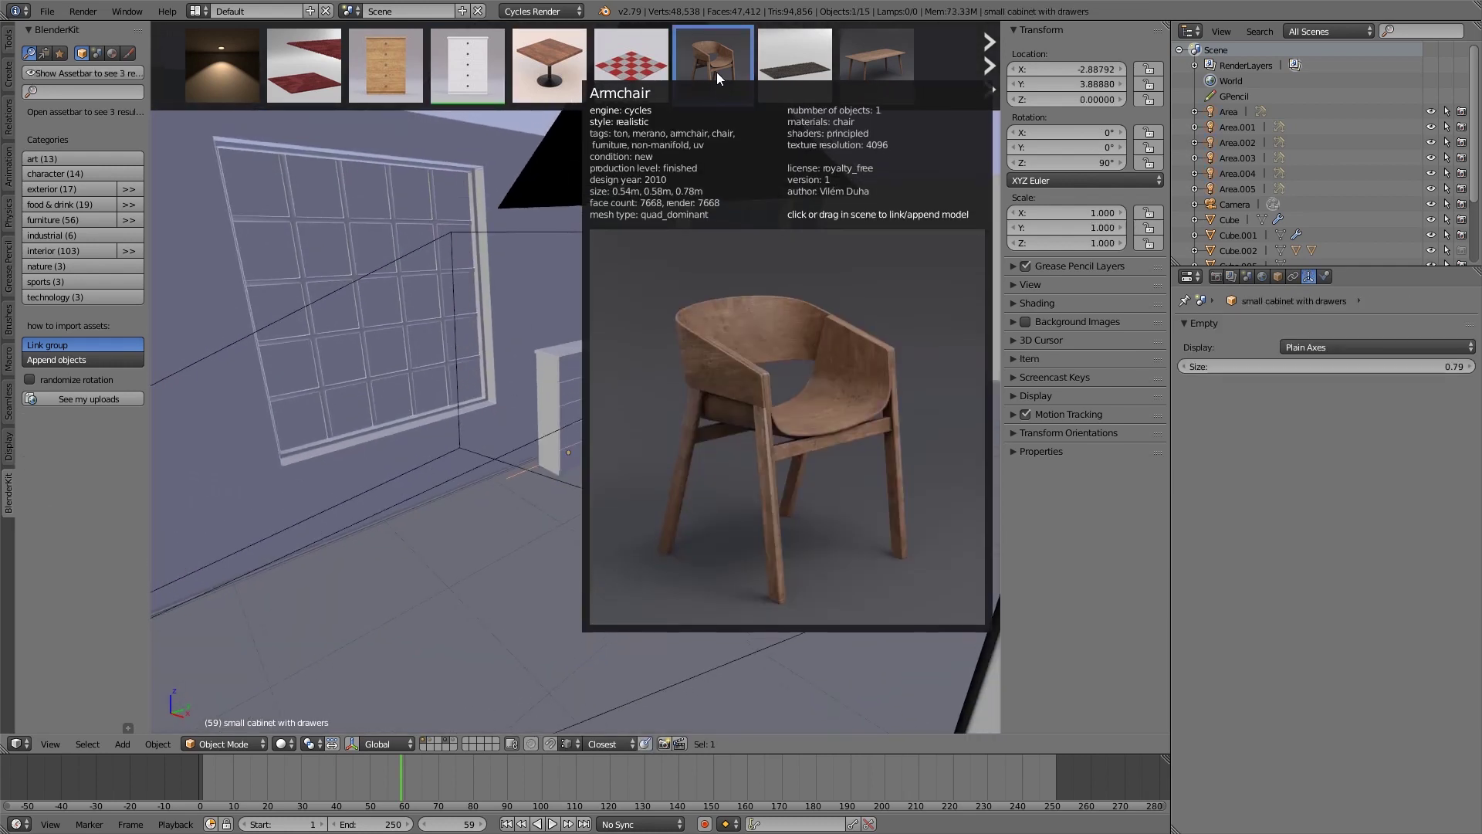
{"action": "left_click_drag", "start_coordinate": [717, 72], "coordinate": [718, 433]}
{"action": "middle_click_drag", "start_coordinate": [744, 417], "coordinate": [638, 452]}
{"action": "scroll", "coordinate": [638, 453], "scroll_direction": "up", "scroll_amount": 3}
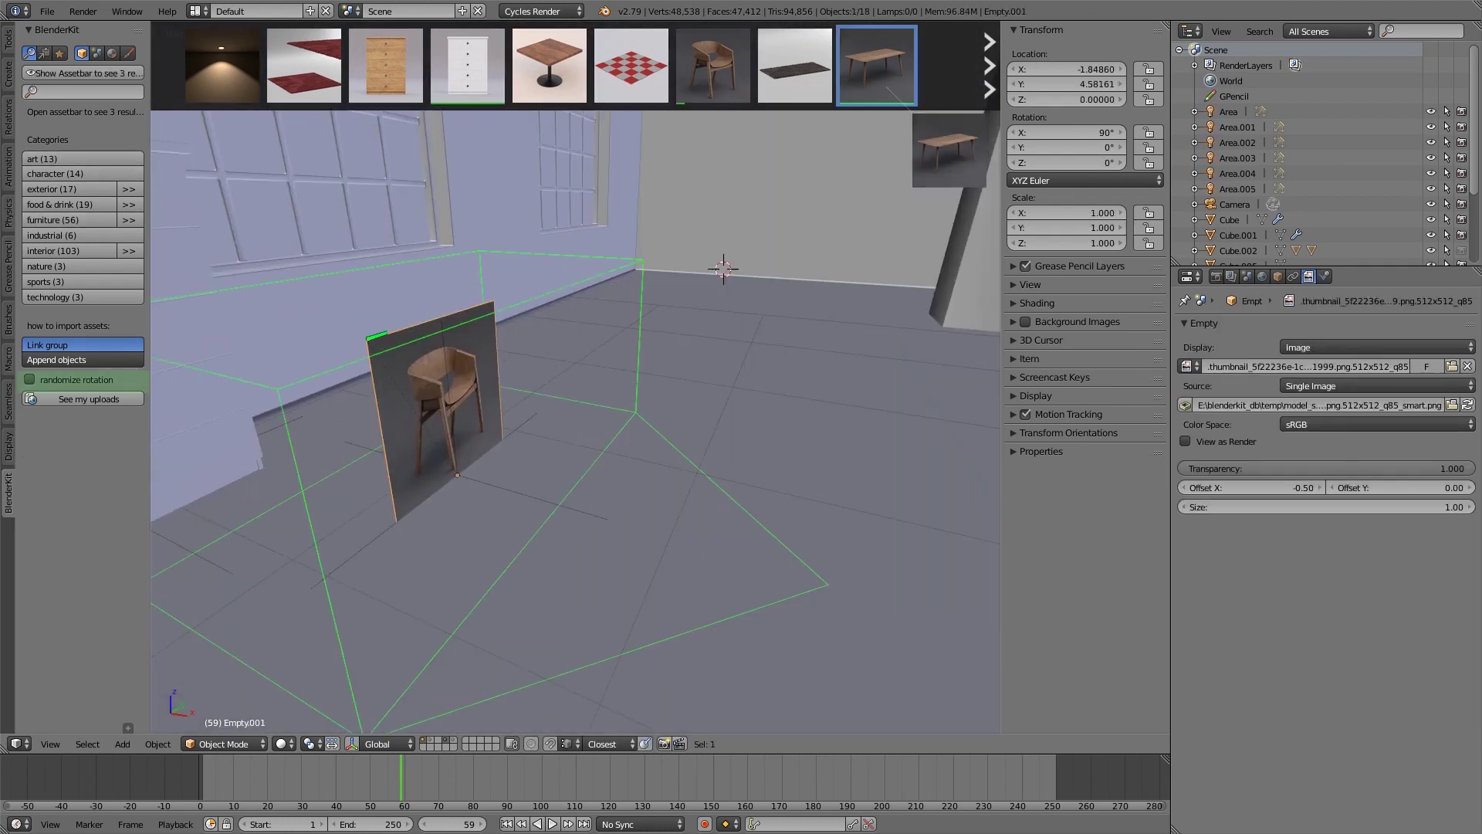
{"action": "left_click_drag", "start_coordinate": [888, 88], "coordinate": [632, 401]}
{"action": "middle_click_drag", "start_coordinate": [631, 402], "coordinate": [680, 363]}
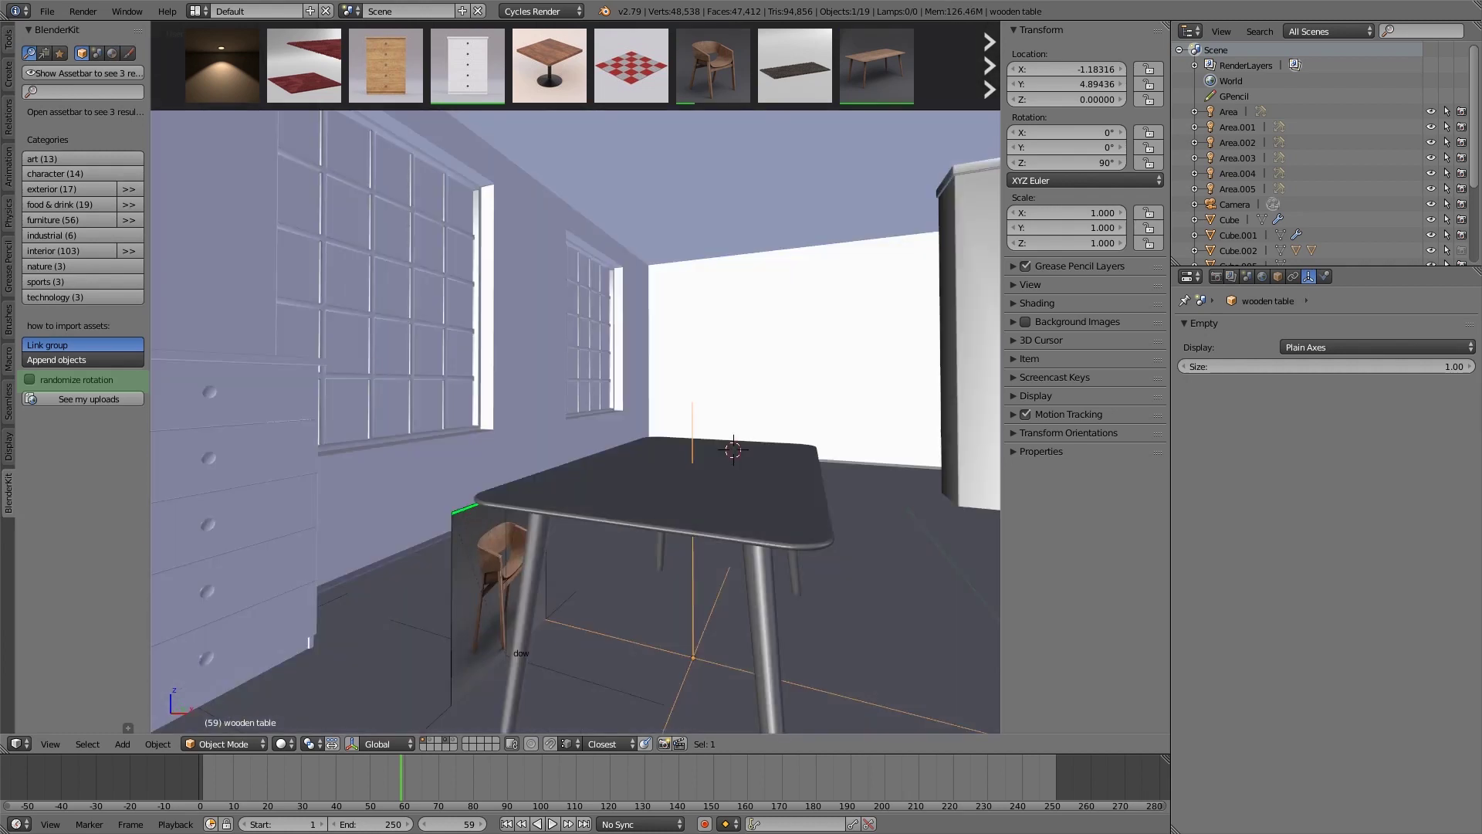